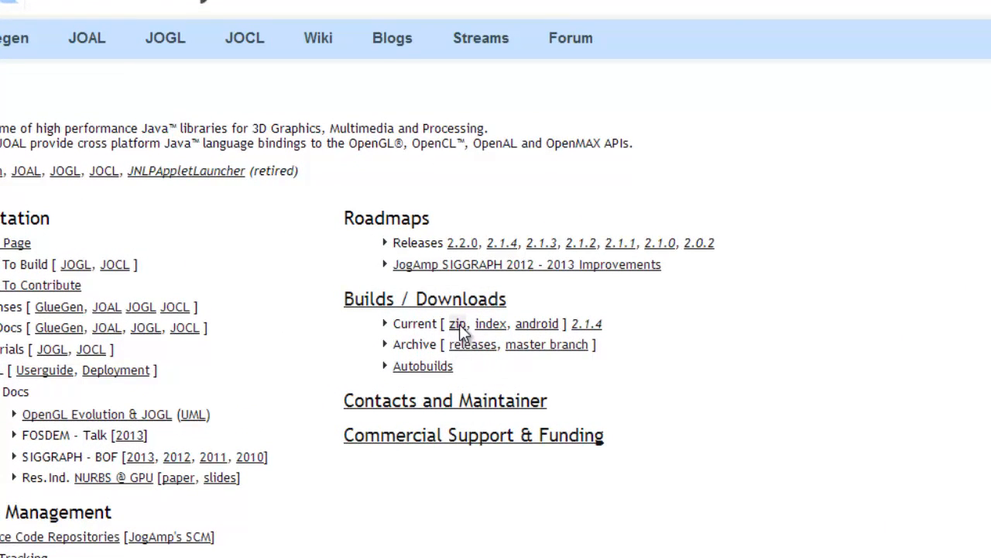
- Open the current JogAmp build archive, download jogamp-all-platforms.7z and jogl-javadoc.7z, and close the archive page
click(459, 324)
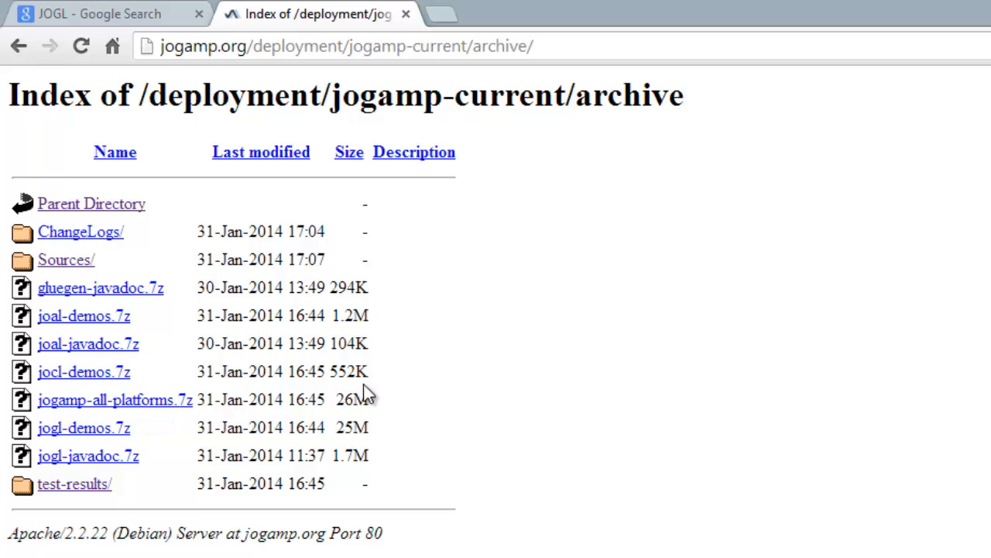
drag(347, 399, 48, 409)
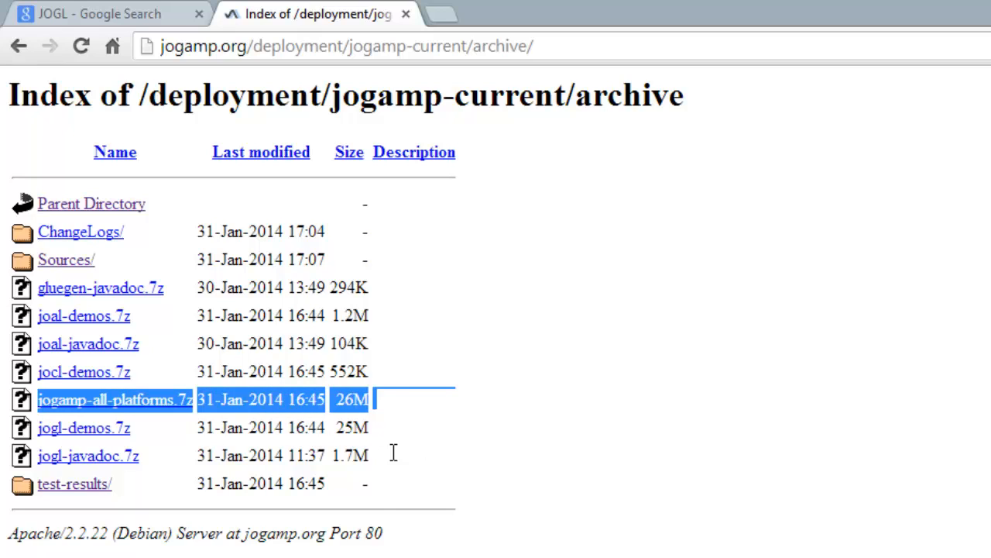
click(481, 434)
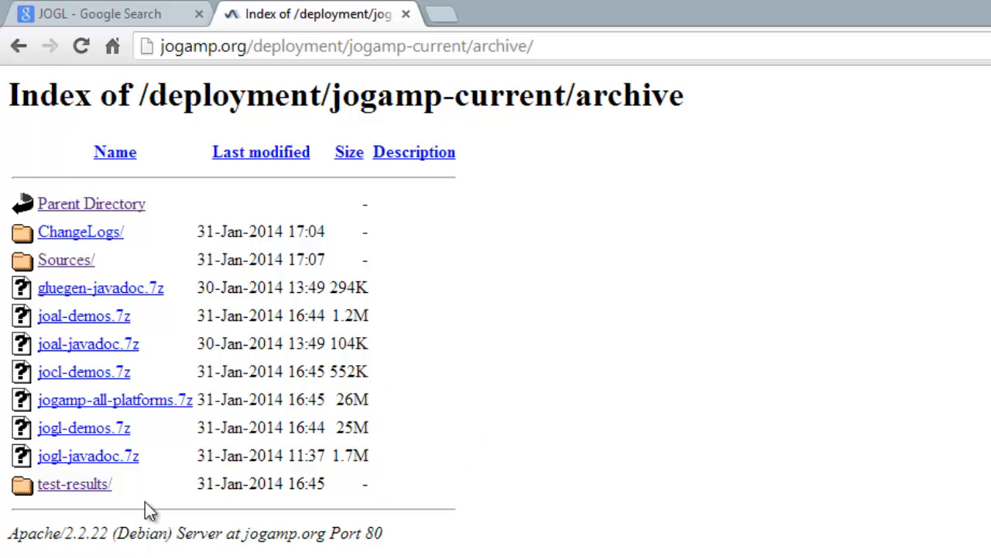
click(163, 408)
click(93, 458)
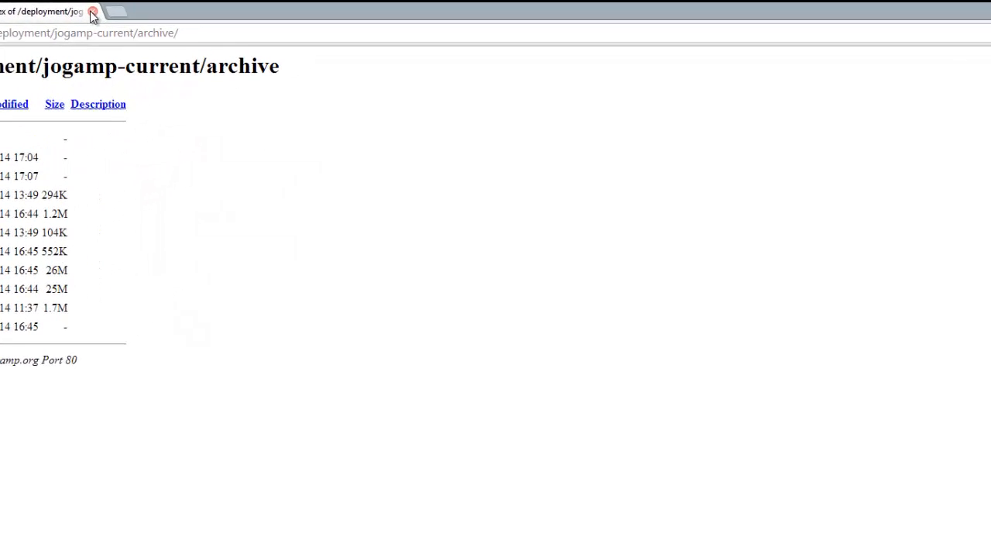
click(92, 14)
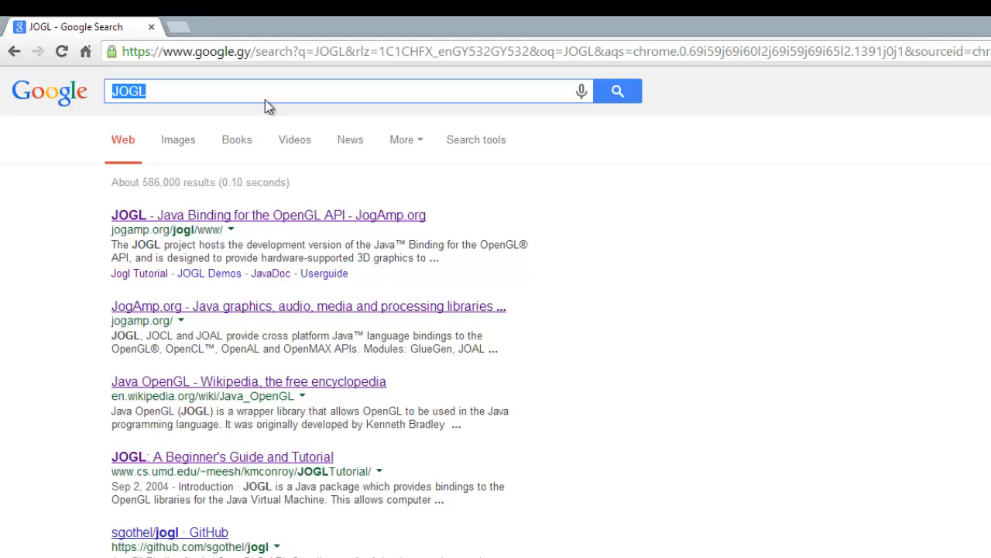
- Search the web for "netbeans GLSL editor" and open the GLSL Syntax Highlighter plugin page
text(netbea)
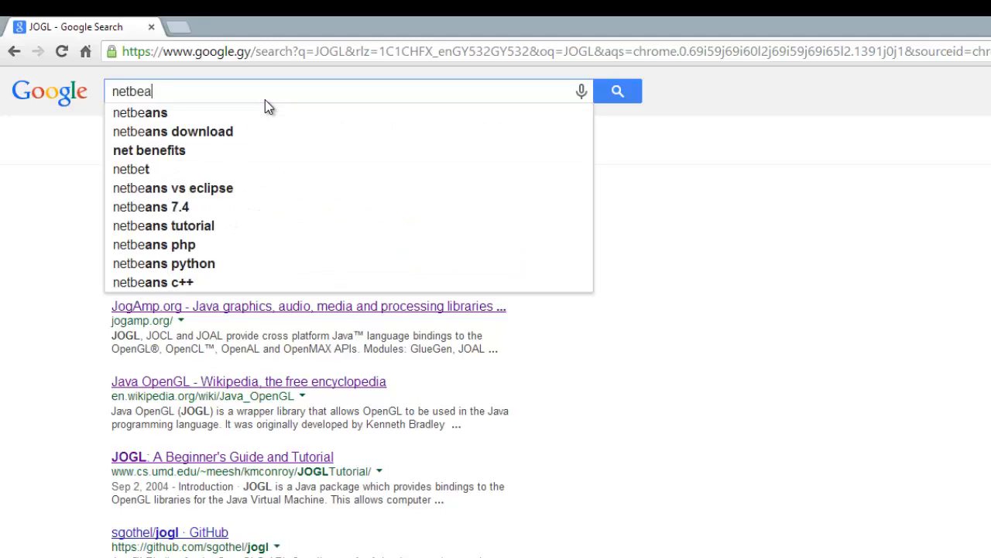
text(ns GLSL )
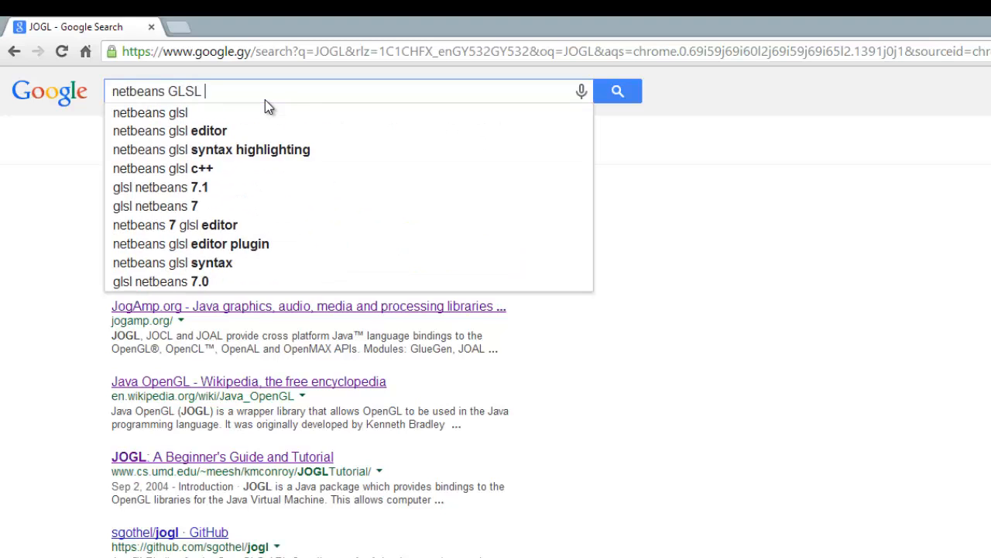
text(editor)
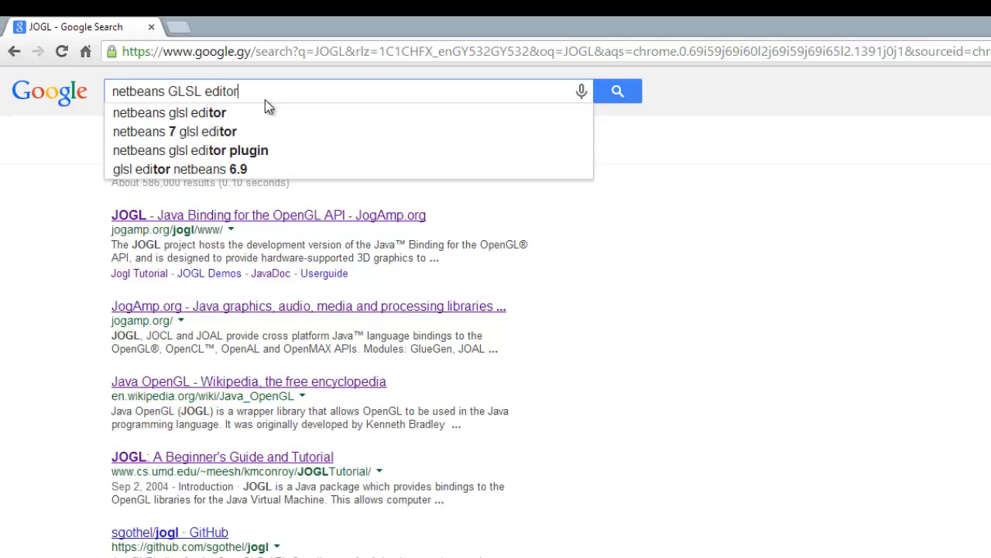
key(Return)
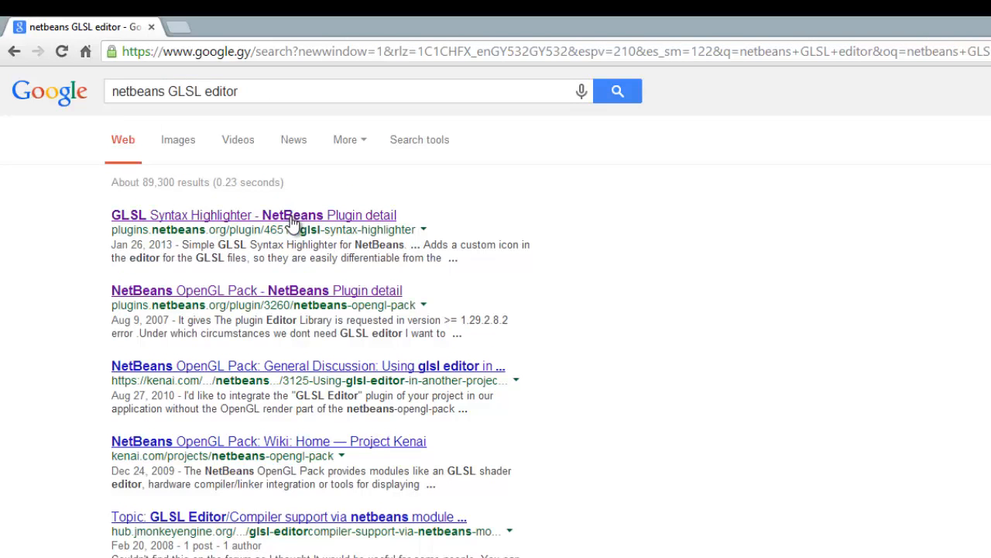
click(293, 216)
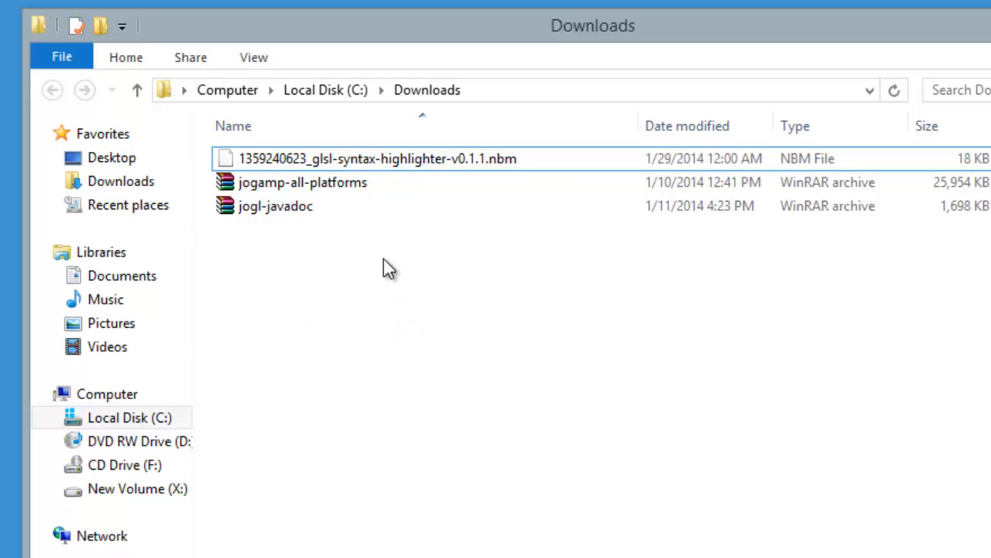
- Extract the jogamp-all-platforms archive in the Downloads folder into its own jogamp-all-platforms folder
click(316, 186)
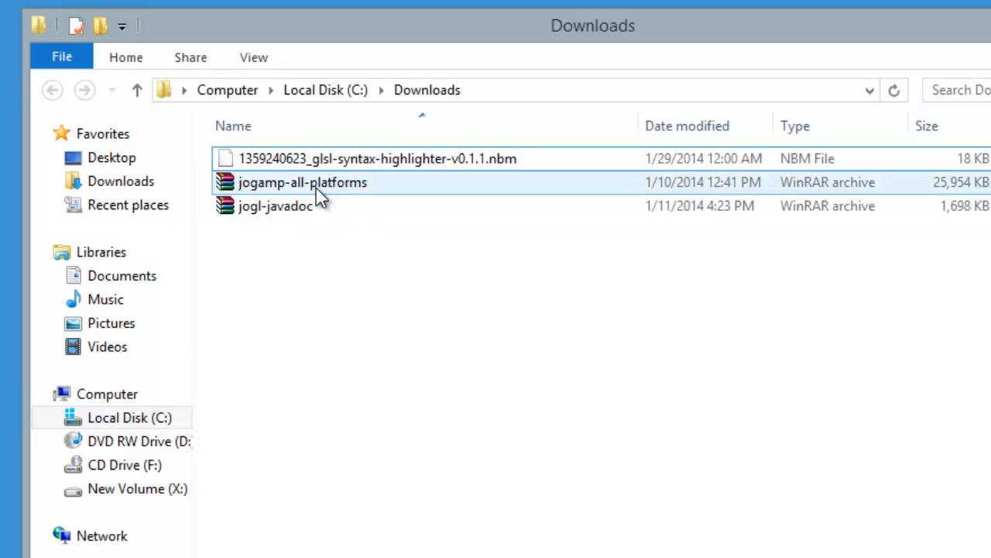
shift+click(326, 203)
drag(276, 292, 286, 150)
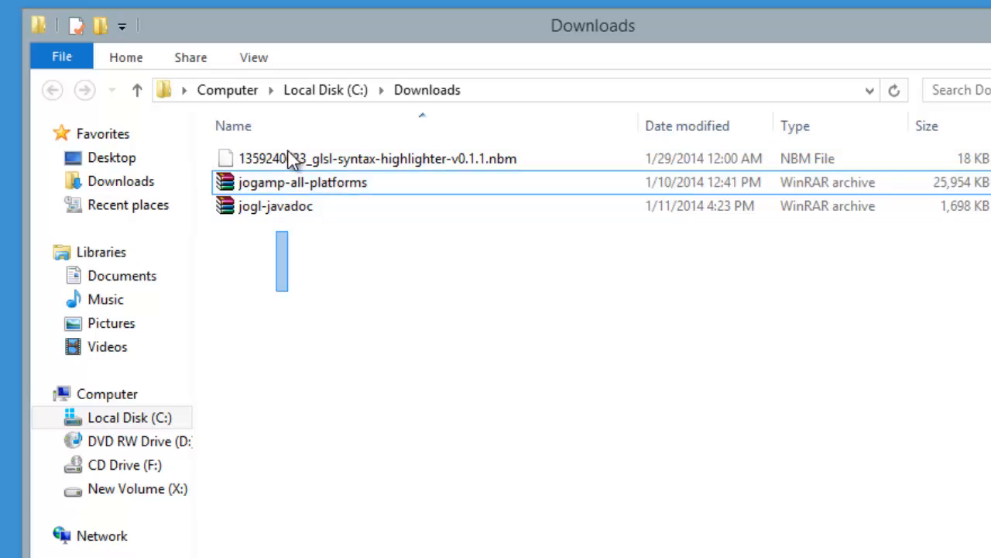
click(352, 366)
click(342, 182)
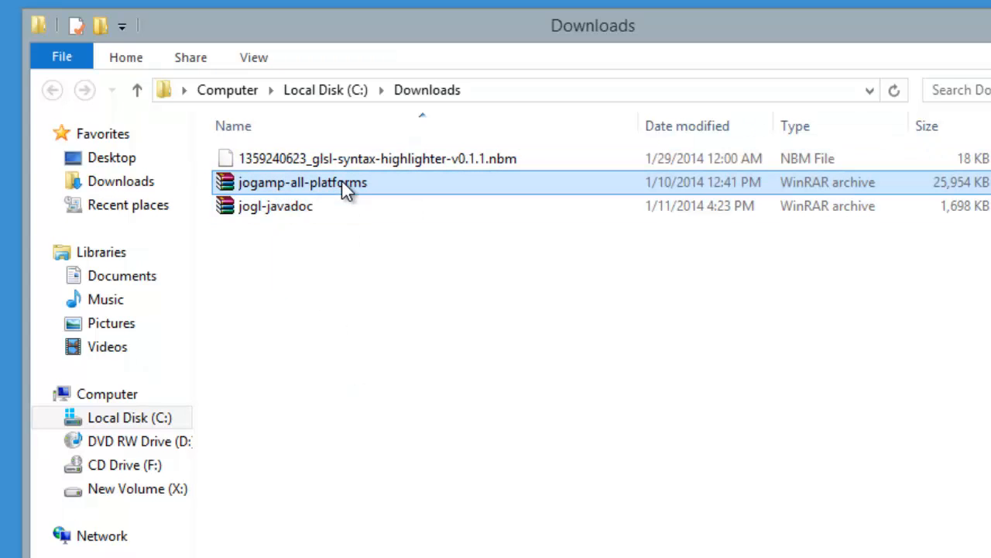
right_click(341, 183)
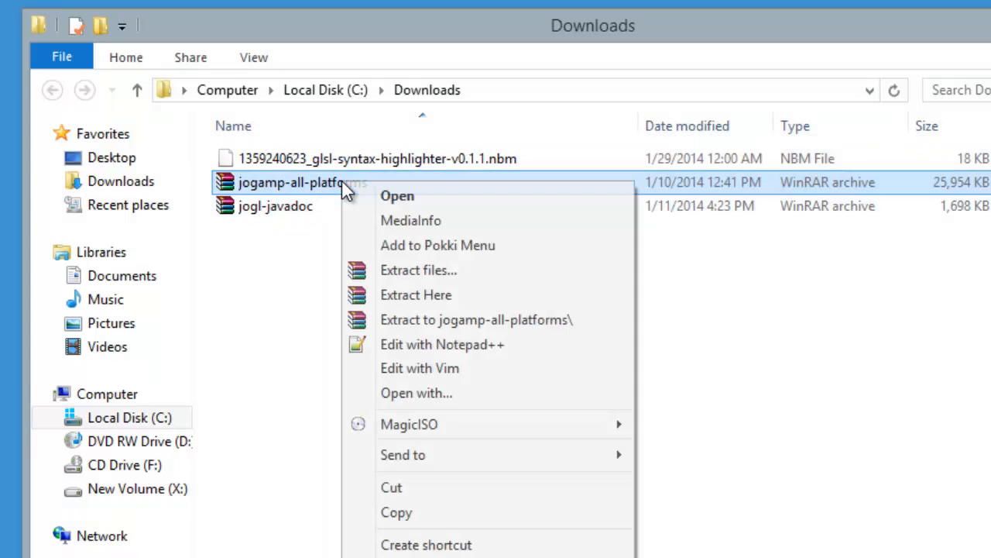
click(463, 329)
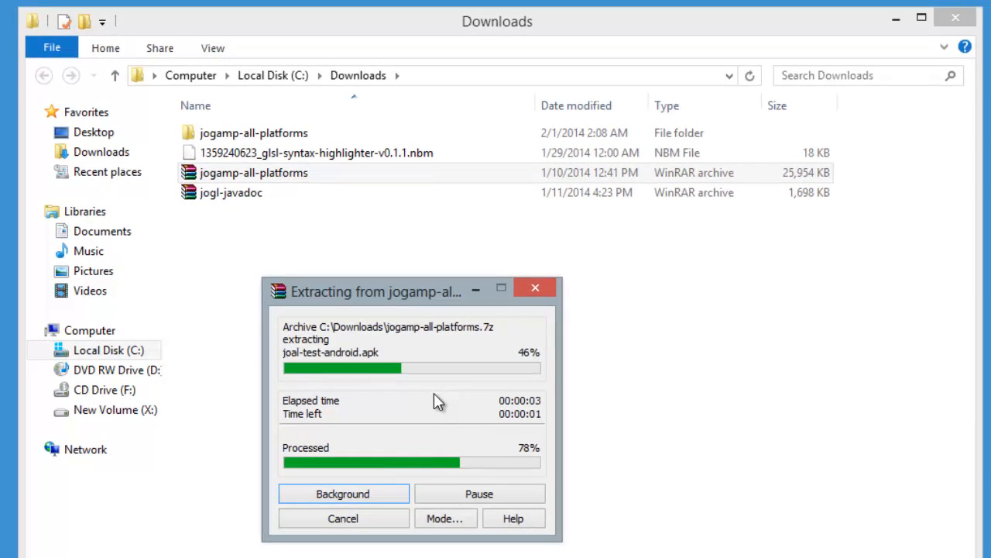
- Open the jar folder inside the extracted nested jogamp-all-platforms folders and look through its files
double_click(300, 137)
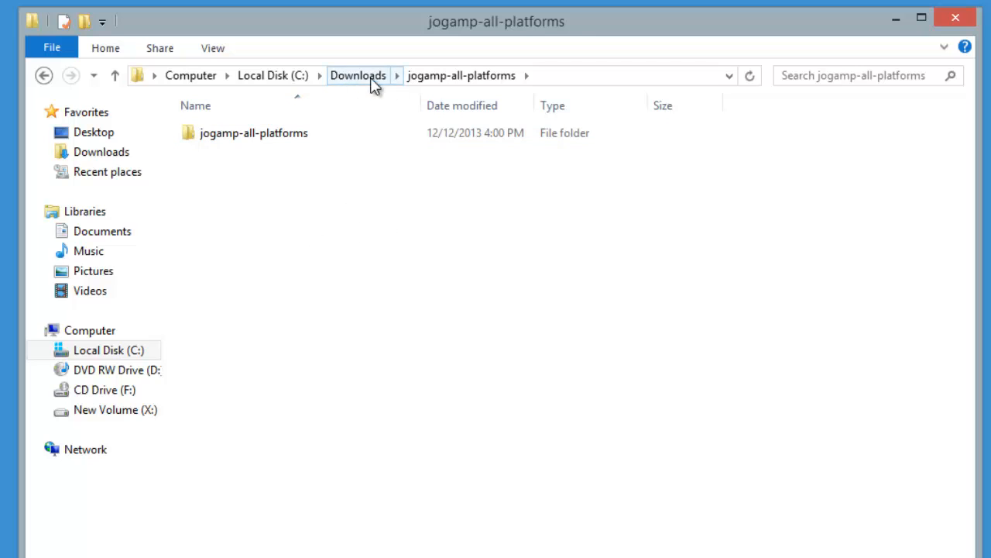
double_click(266, 137)
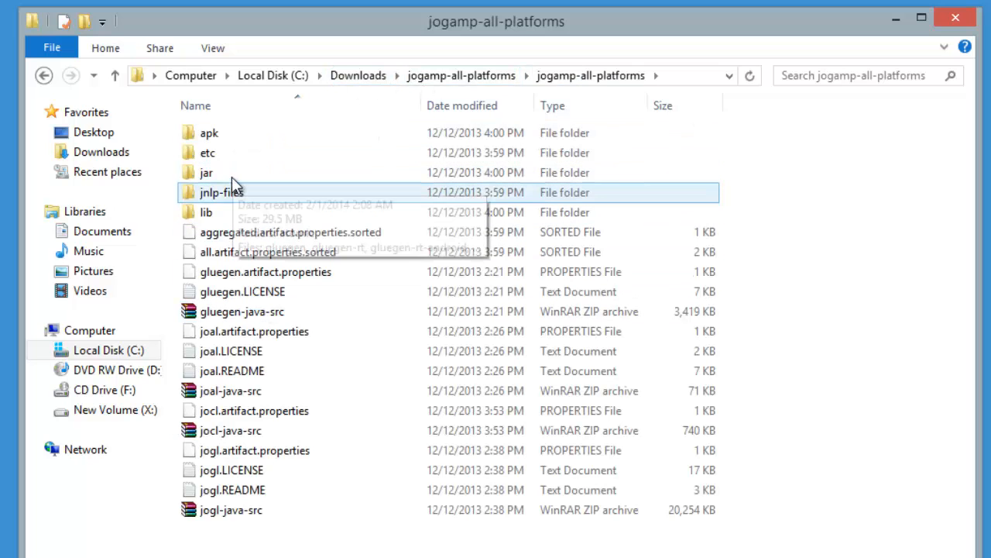
double_click(232, 176)
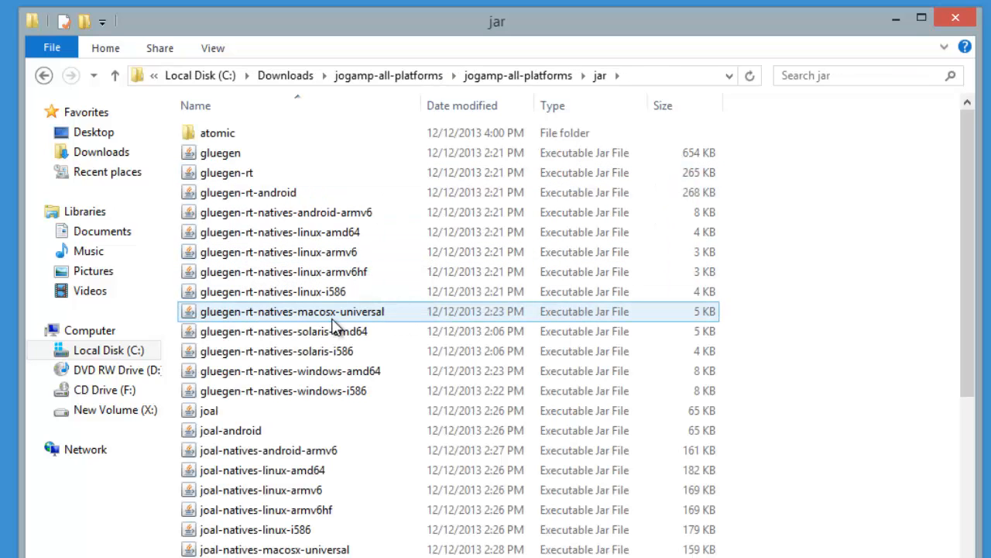
scroll(309, 385, down, 3)
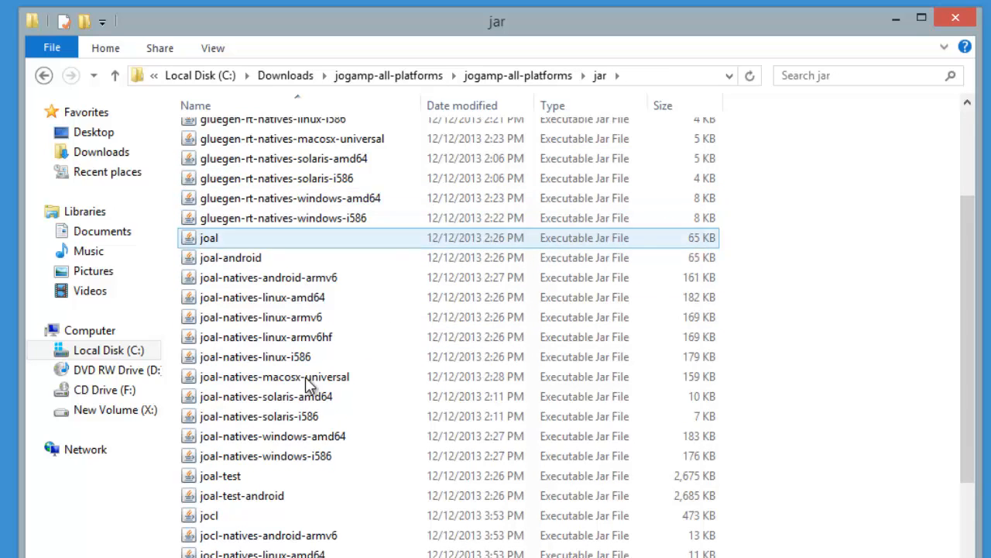
scroll(312, 354, up, 3)
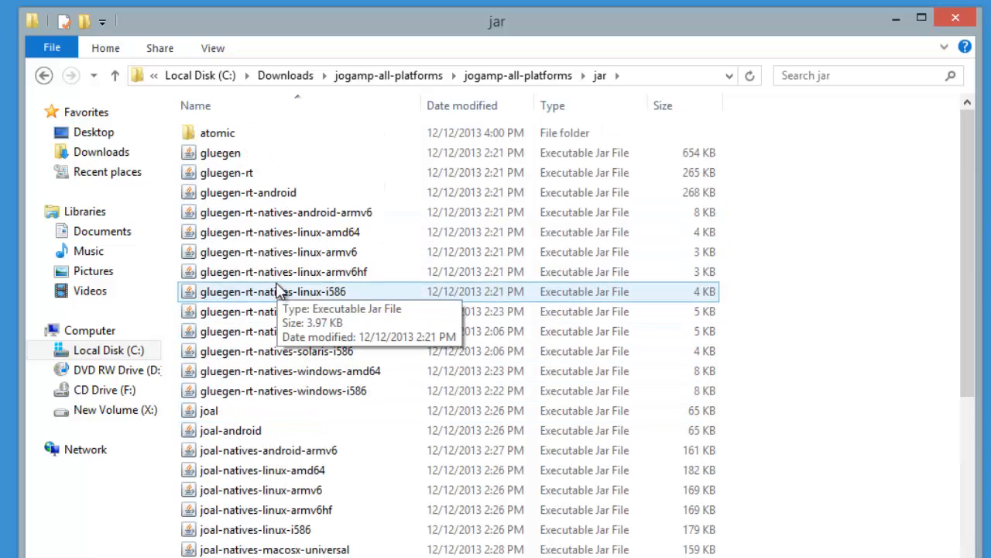
- Move the jar folder window aside and place the Local Disk (C:) window next to it
drag(499, 31, 829, 24)
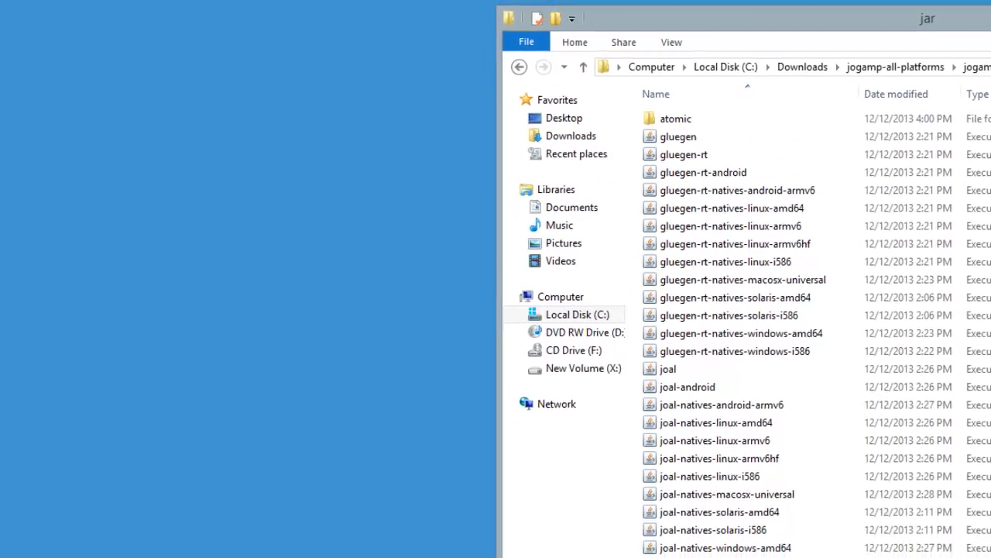
key(alt+Tab)
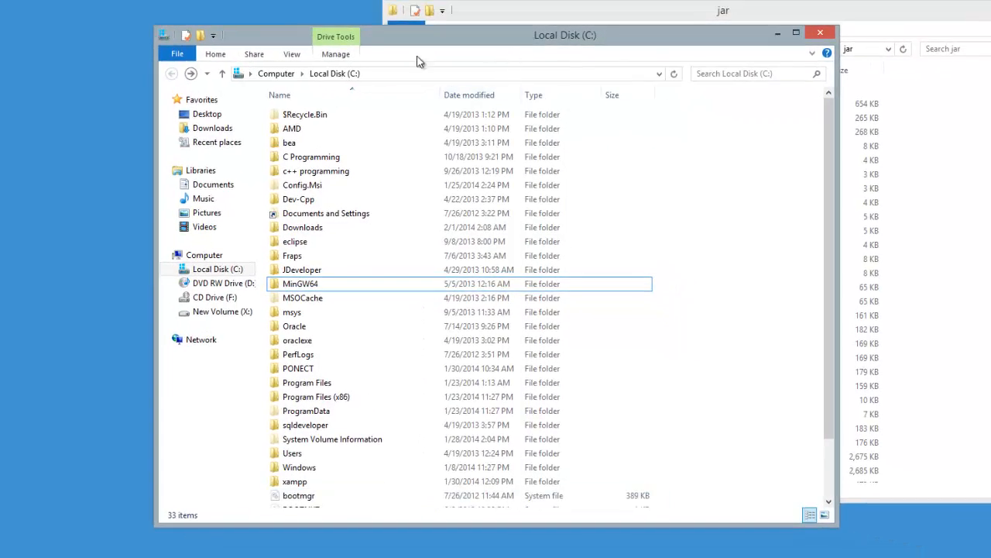
drag(512, 34, 197, 5)
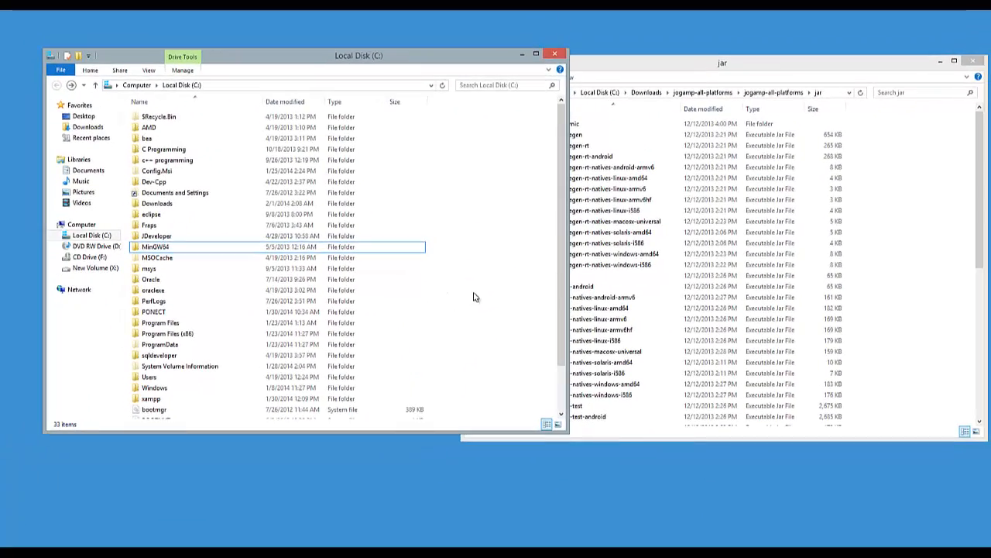
- Create a new folder named libs in the root of Local Disk (C:)
right_click(404, 316)
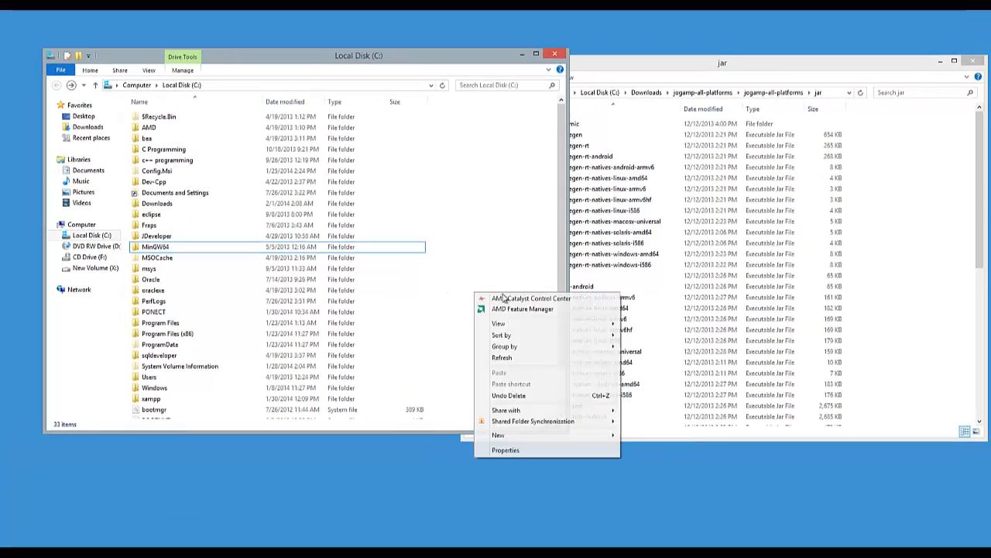
mouse_move(571, 435)
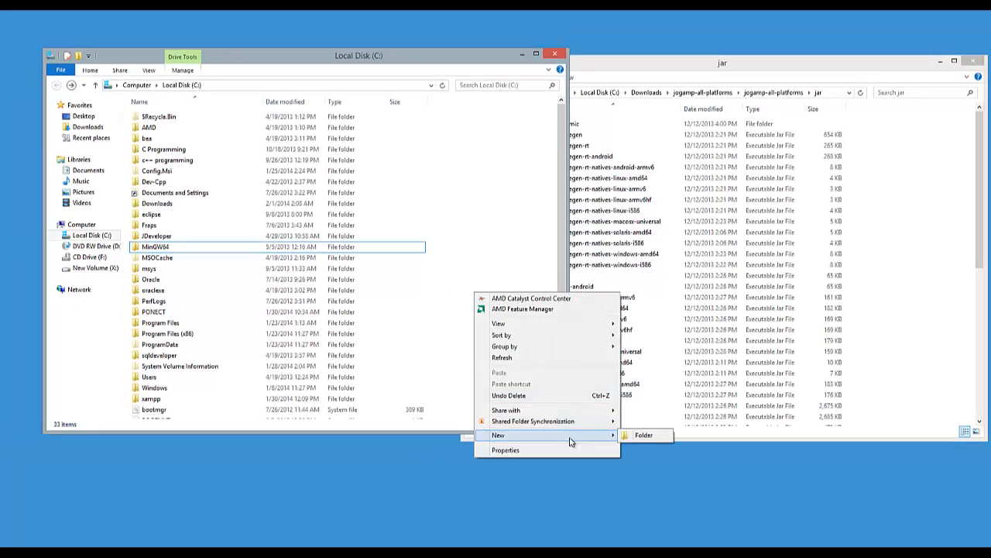
click(642, 435)
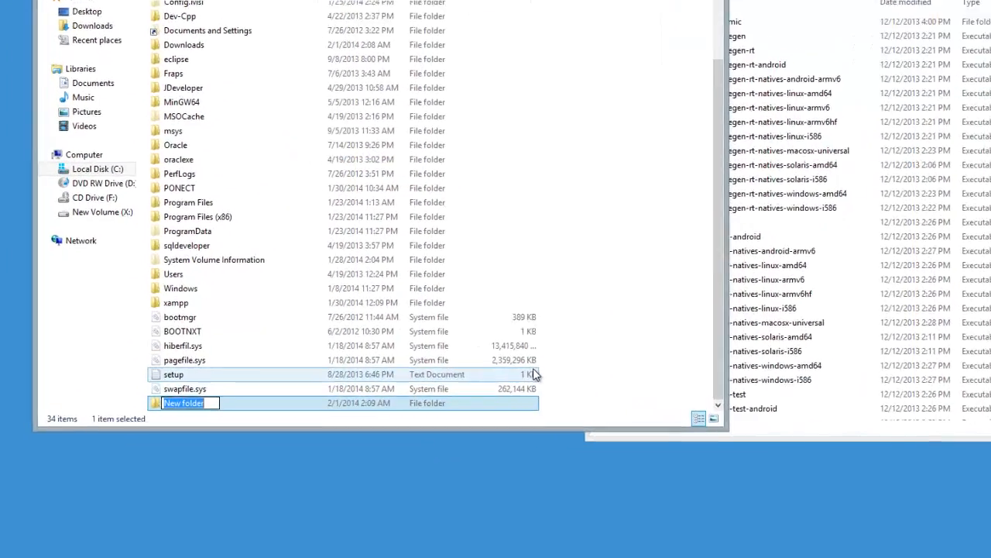
text(libs)
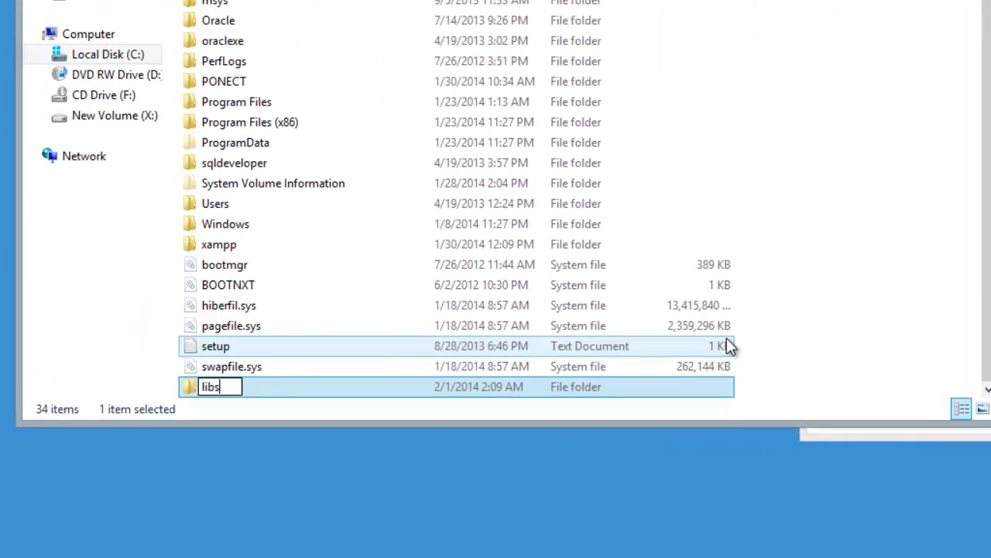
key(Return)
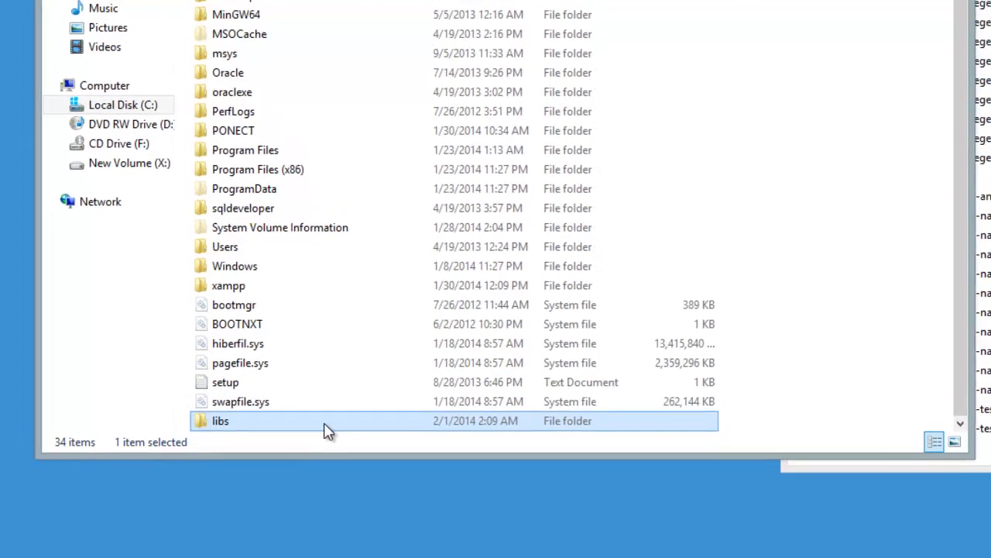
- Create a folder named JOGL inside the libs folder and open it
double_click(325, 430)
right_click(337, 110)
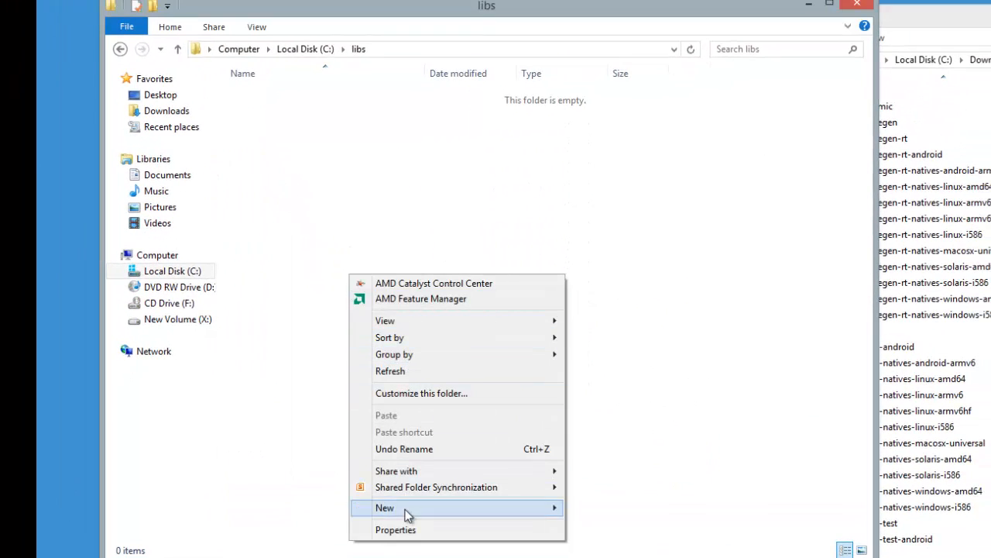
mouse_move(404, 511)
click(600, 508)
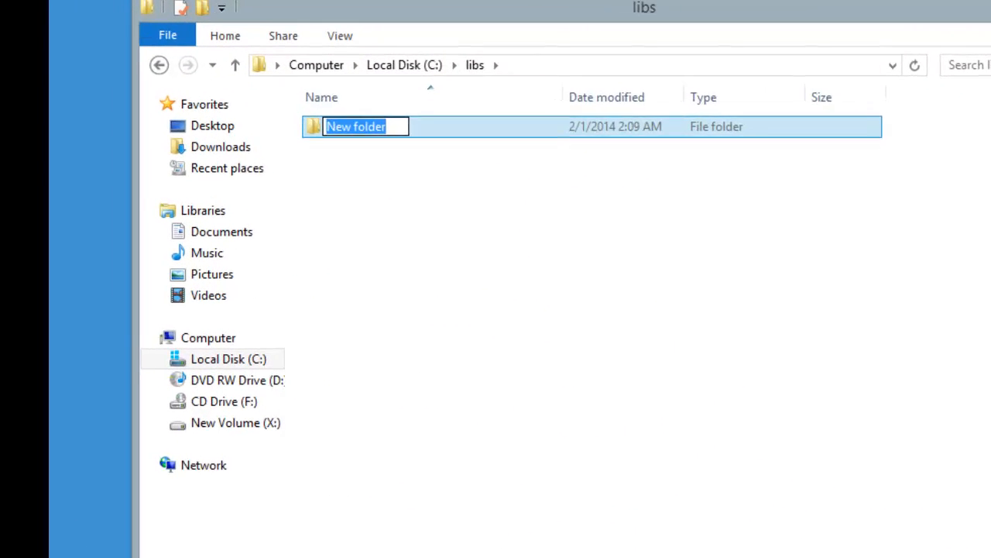
text(JOGL)
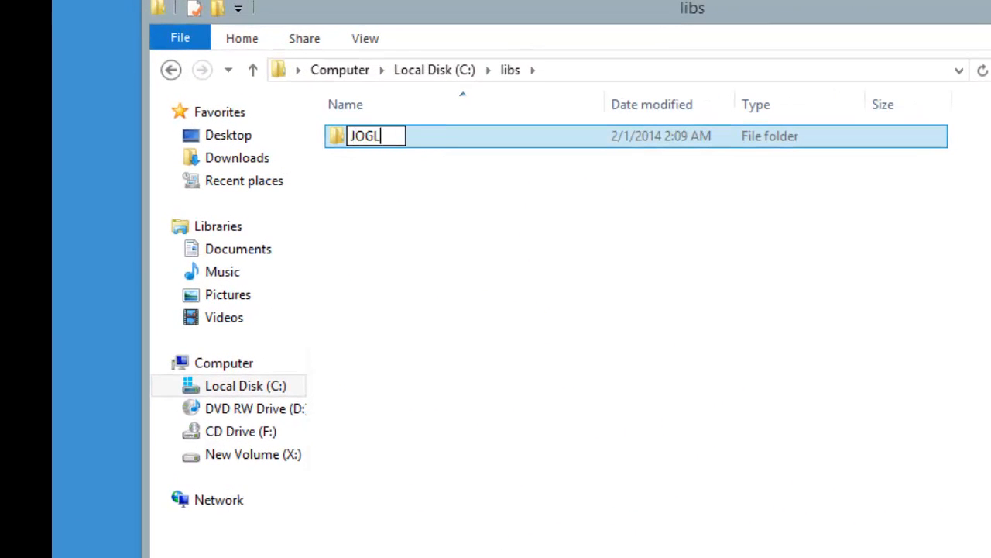
key(Return)
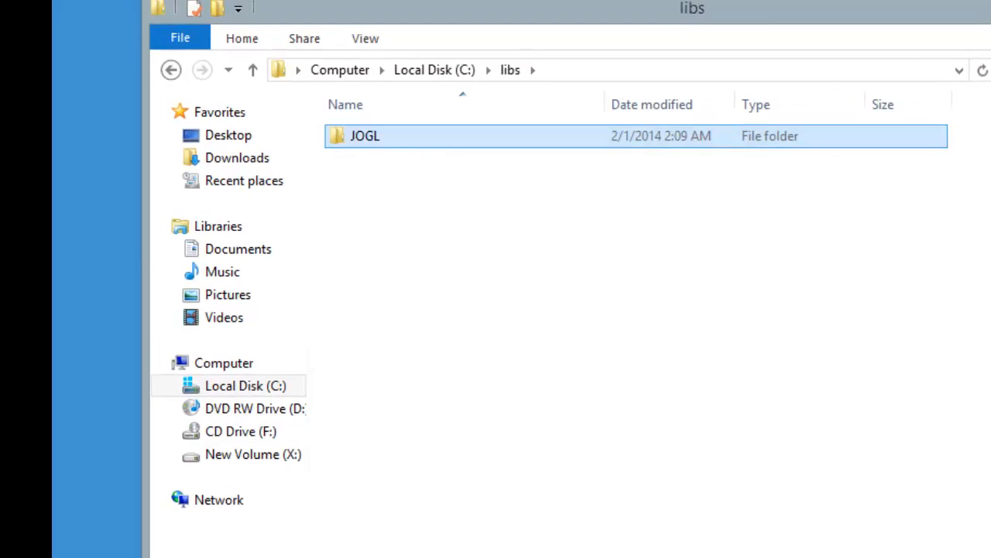
key(Return)
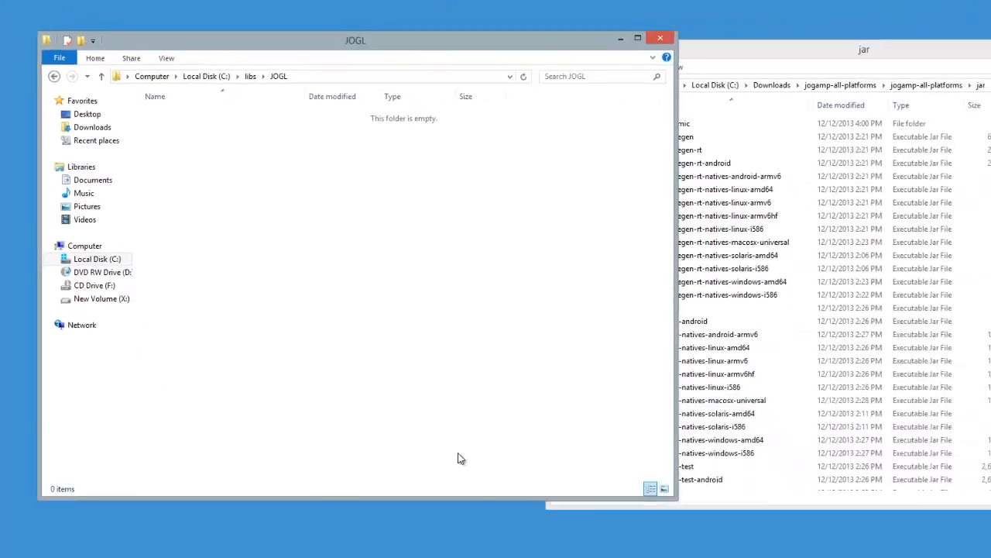
- Arrange the empty JOGL folder and the jar folder windows side by side with both file lists visible
drag(577, 57, 655, 58)
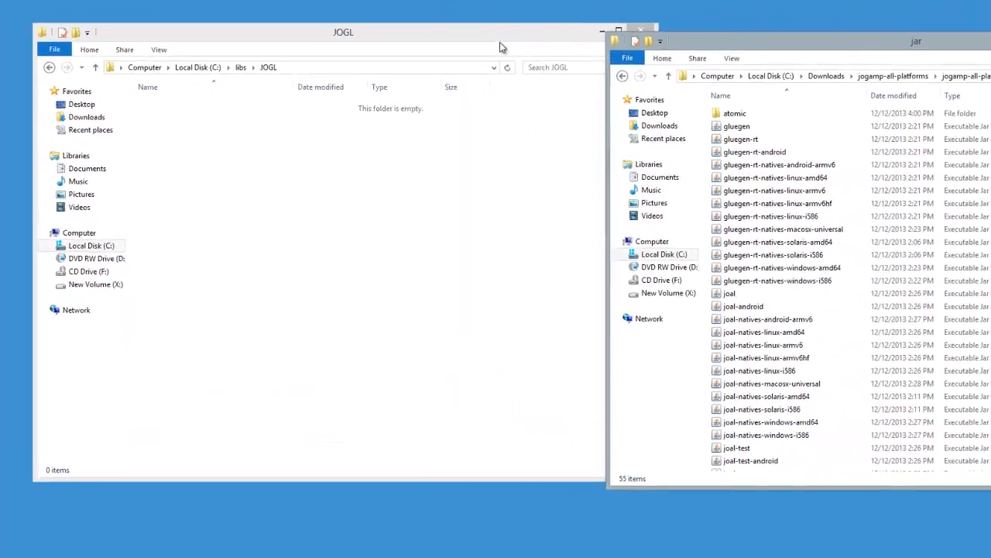
drag(431, 51, 416, 53)
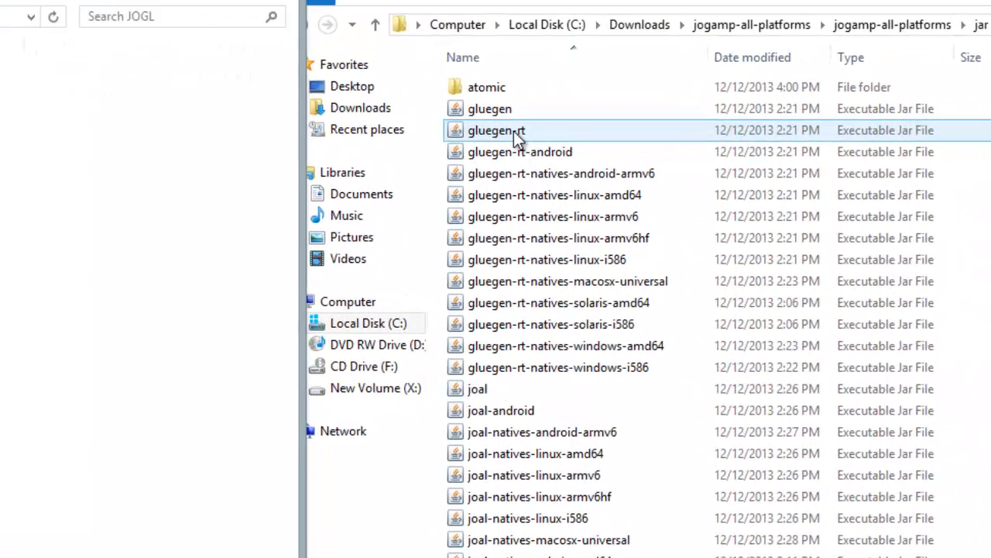
- Copy the gluegen-rt and jogl-all JAR files together from the jar folder into the empty JOGL folder
click(513, 133)
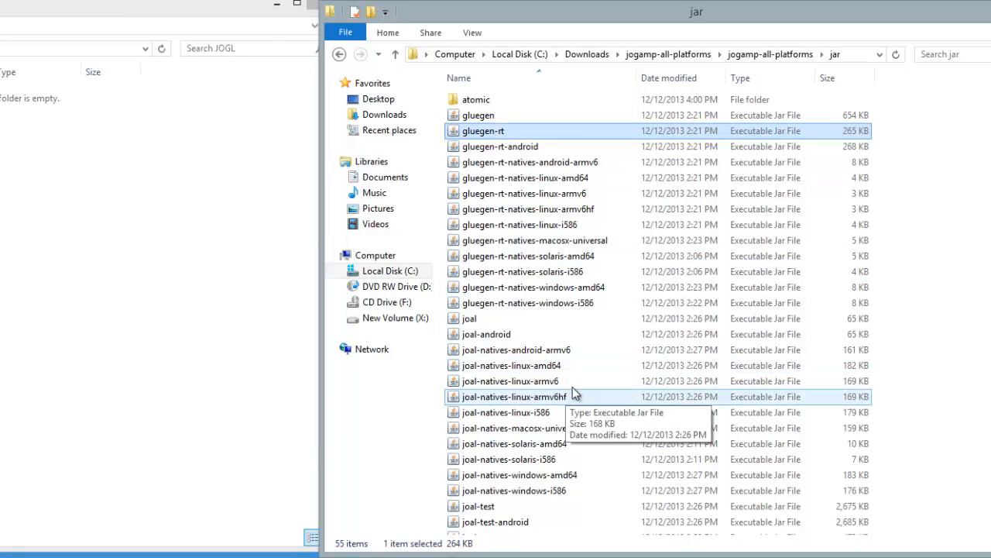
scroll(720, 388, down, 3)
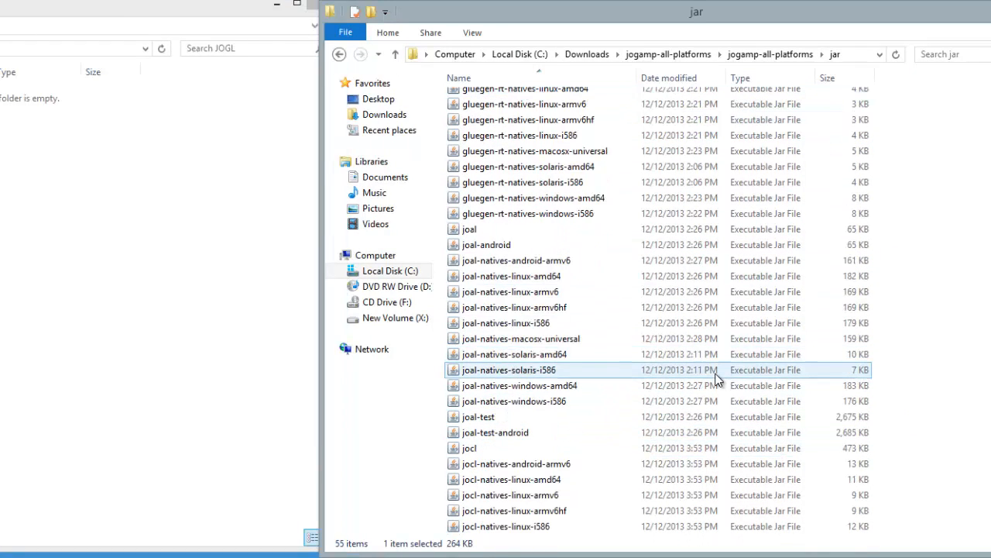
scroll(716, 378, down, 3)
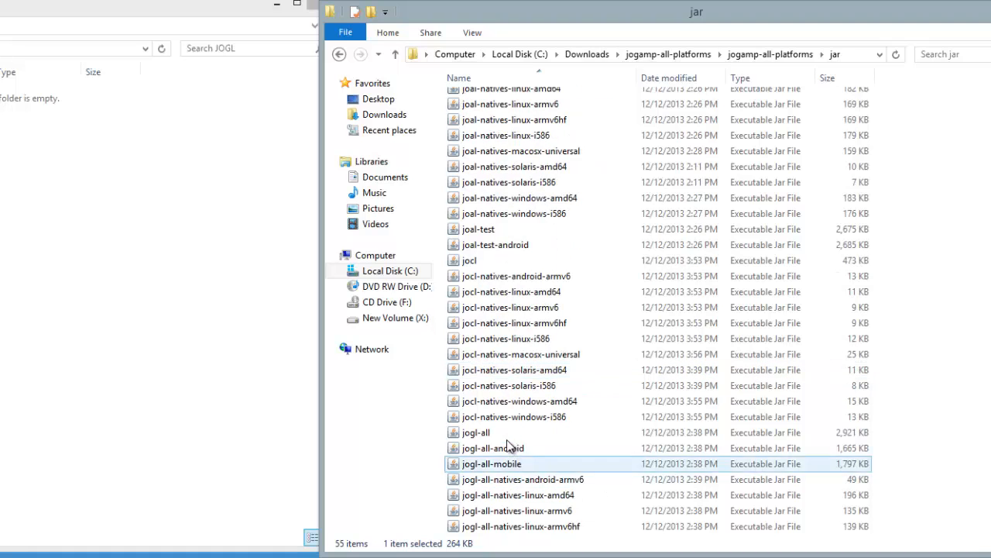
ctrl+click(509, 439)
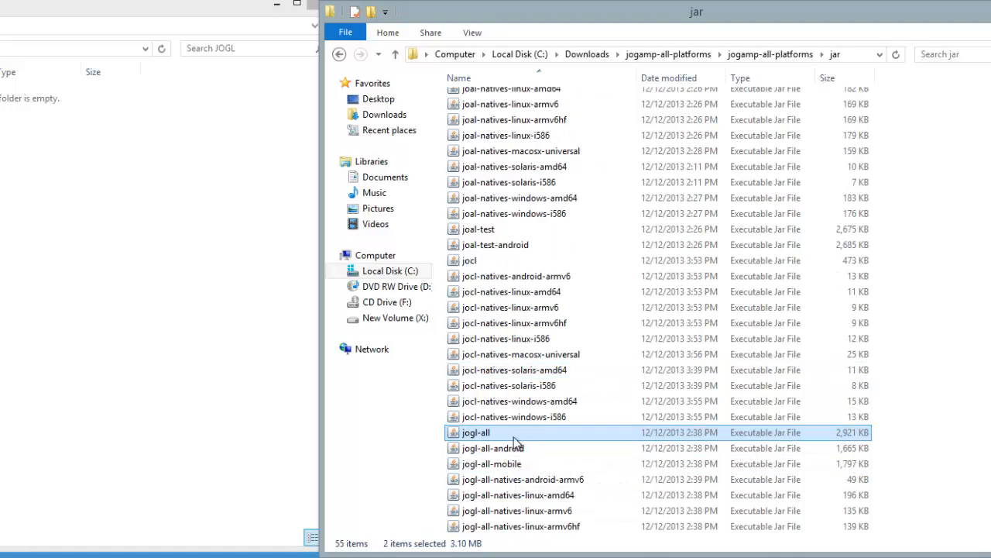
scroll(515, 441, up, 6)
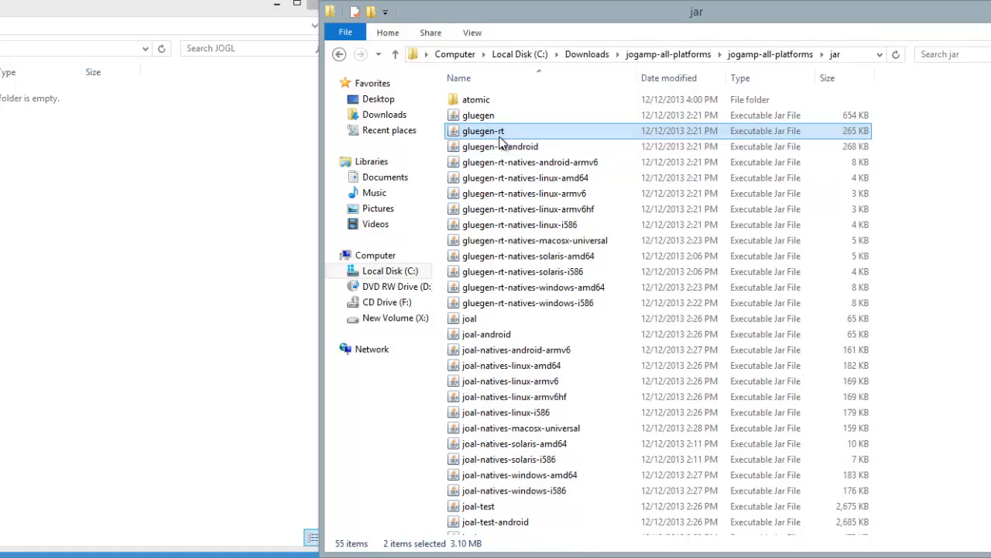
right_click(498, 135)
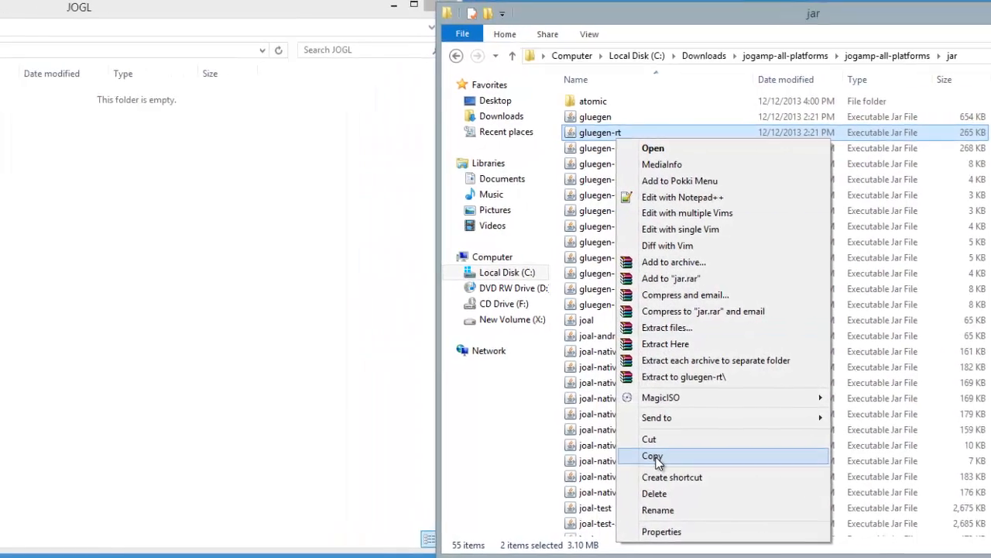
click(537, 456)
right_click(356, 212)
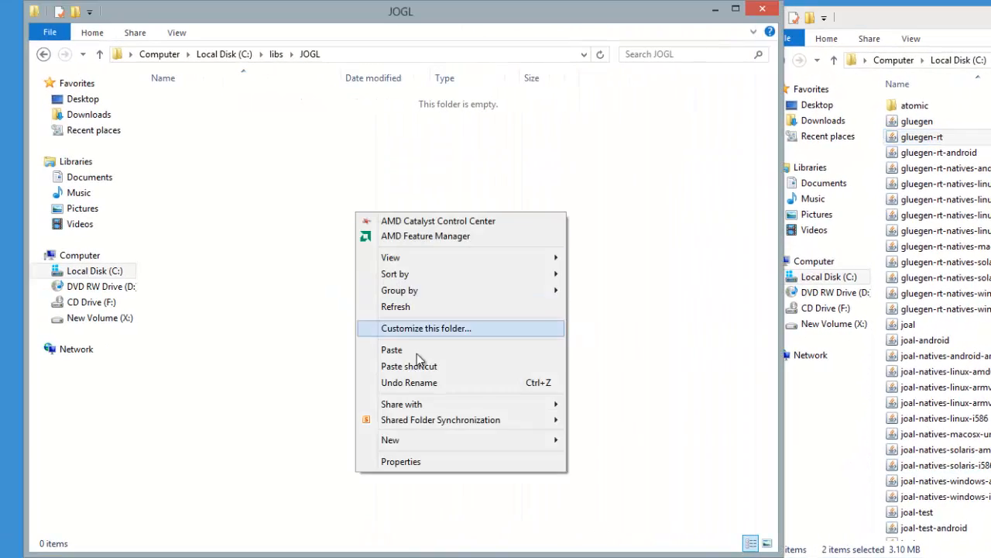
click(420, 347)
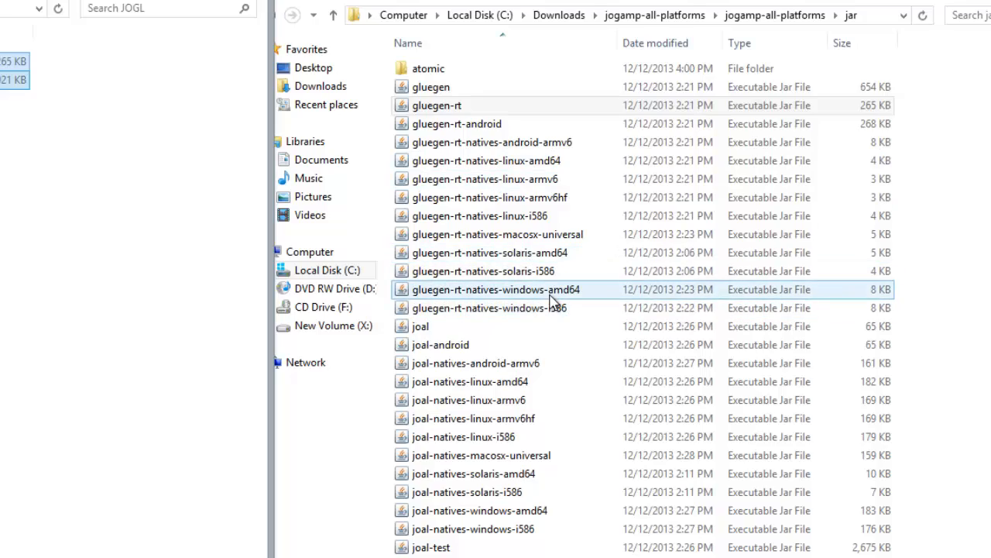
- Copy the gluegen-rt-natives-windows-amd64 JAR file from the jar folder into the JOGL folder
click(550, 294)
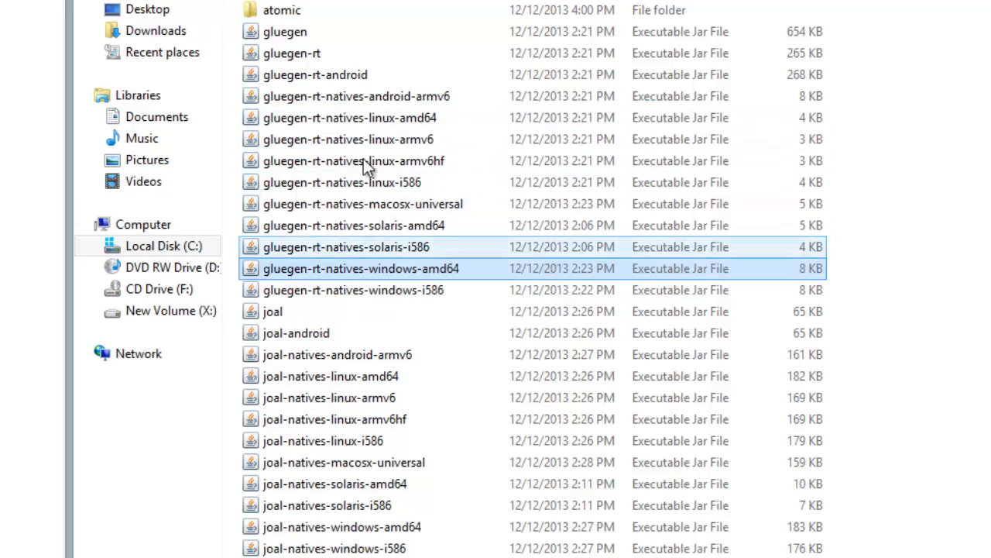
right_click(384, 276)
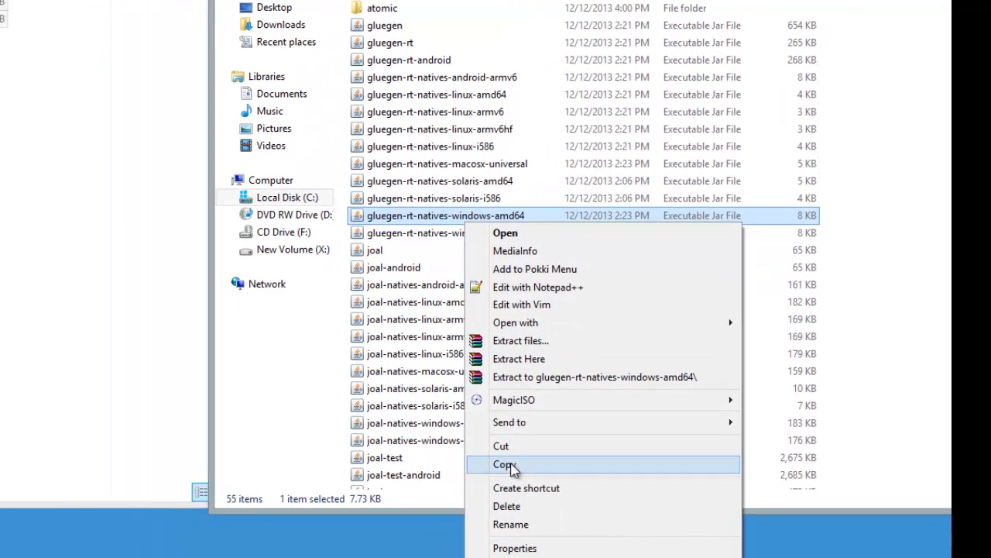
click(513, 460)
right_click(367, 249)
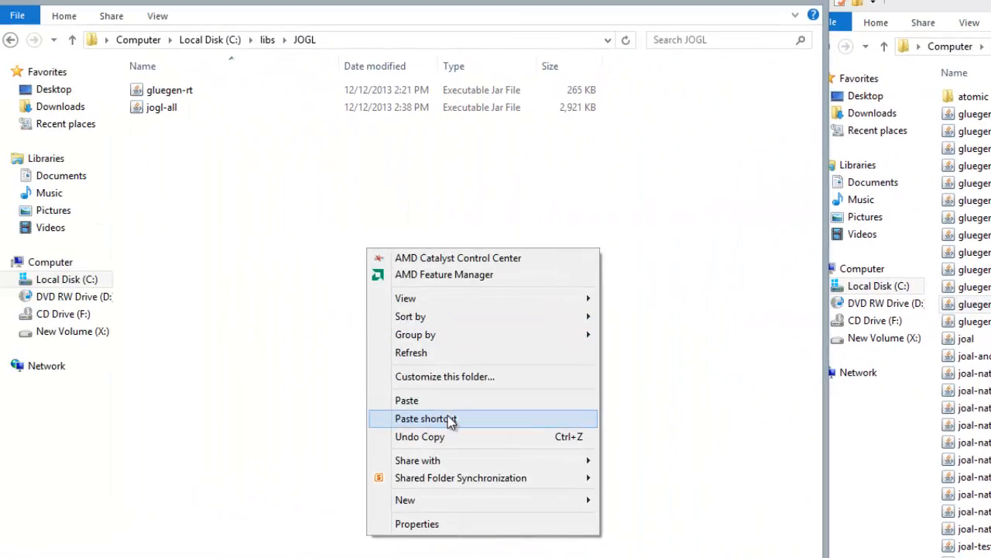
click(446, 403)
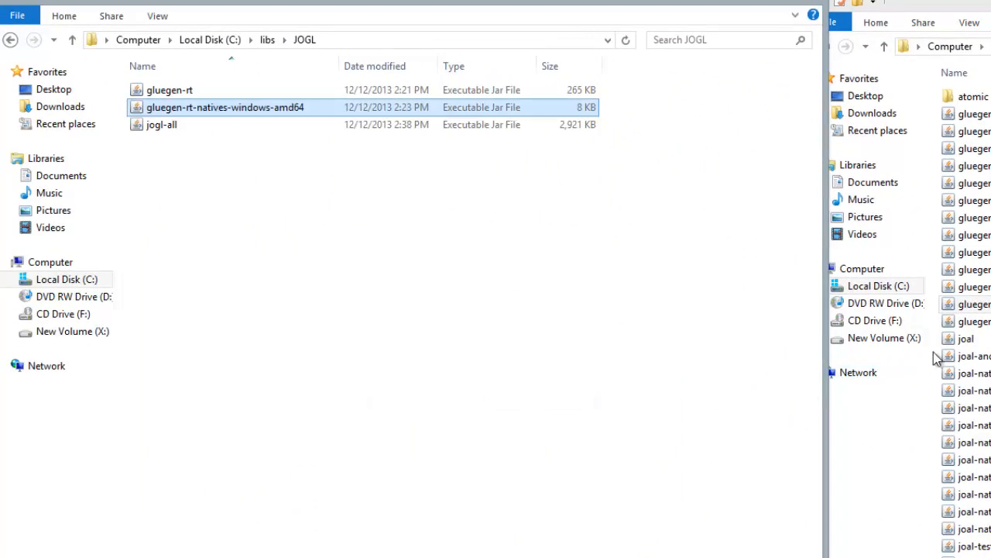
- Find the jogl-all-natives-windows-amd64 JAR file in the jar folder and copy it into the JOGL folder
click(968, 390)
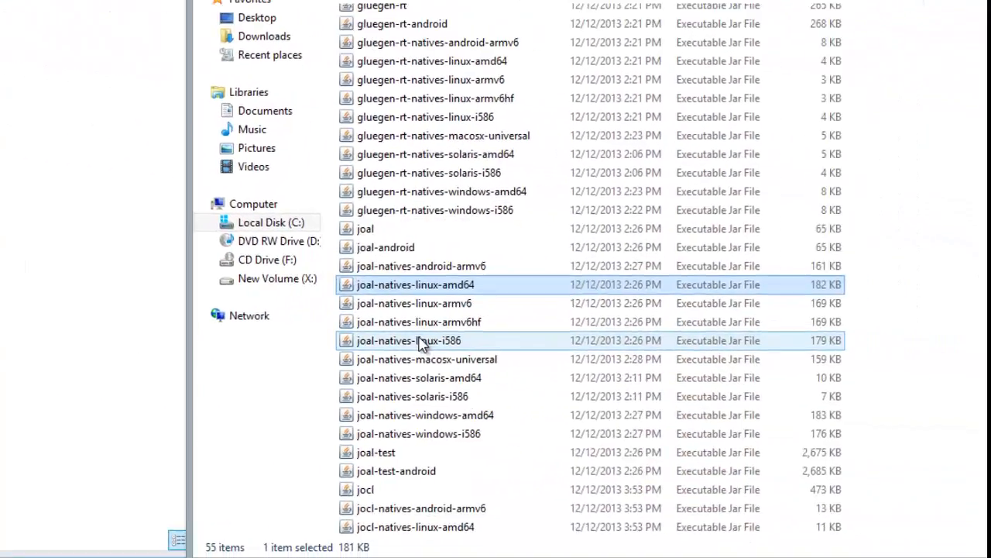
scroll(422, 346, down, 4)
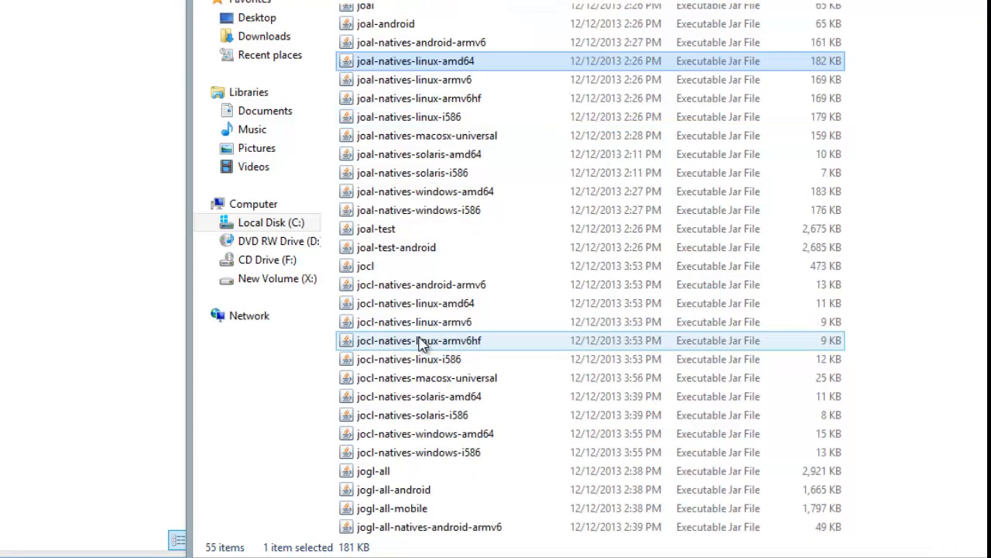
scroll(442, 372, up, 1)
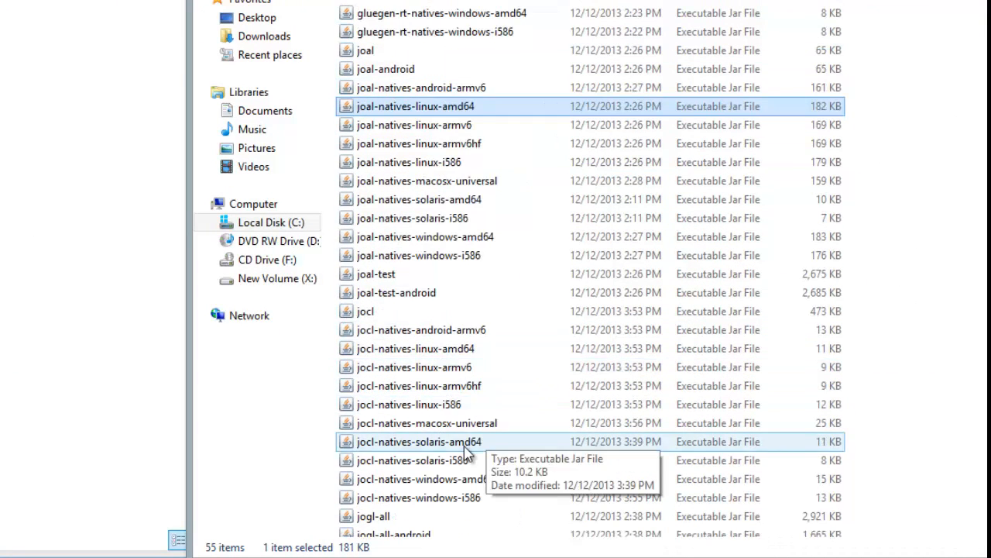
scroll(462, 443, down, 1)
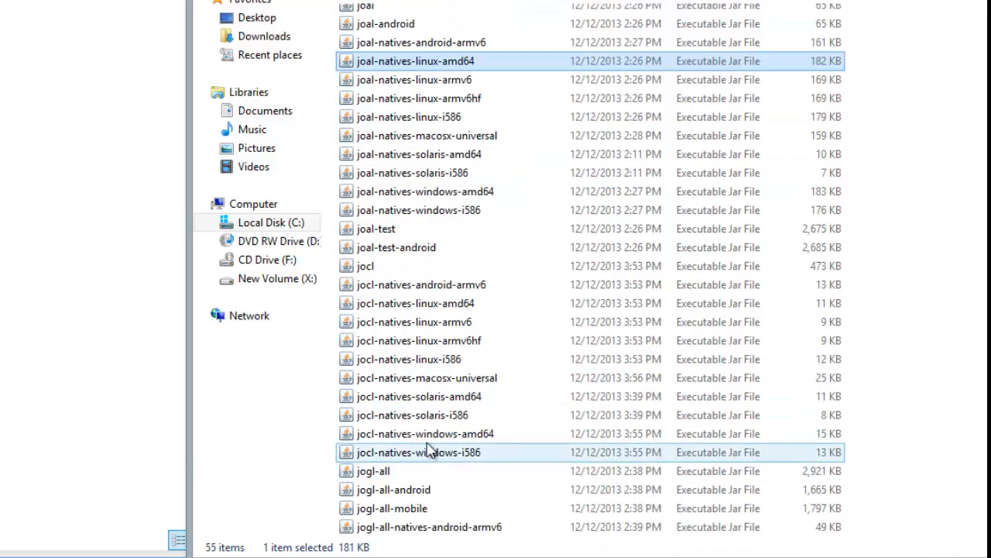
scroll(449, 474, down, 4)
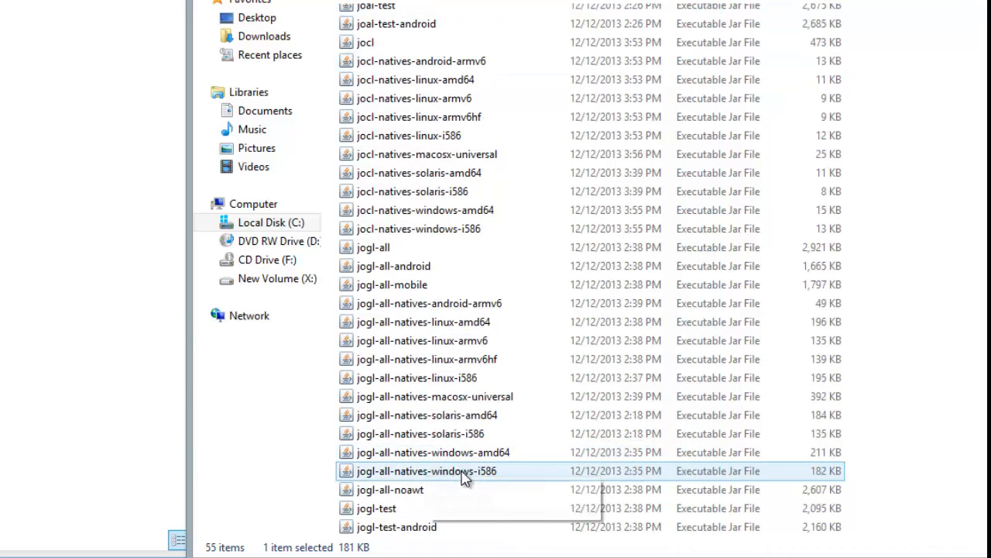
click(452, 457)
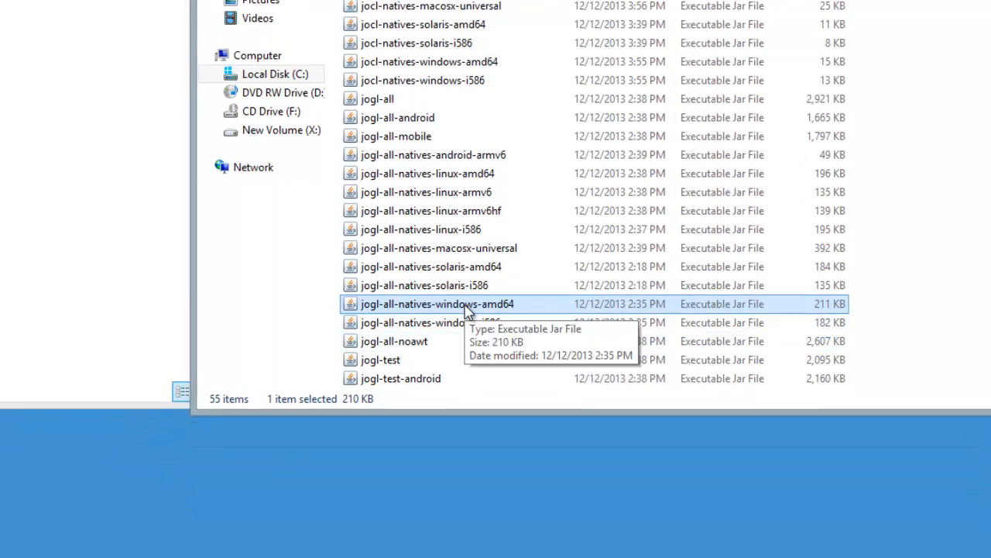
right_click(467, 309)
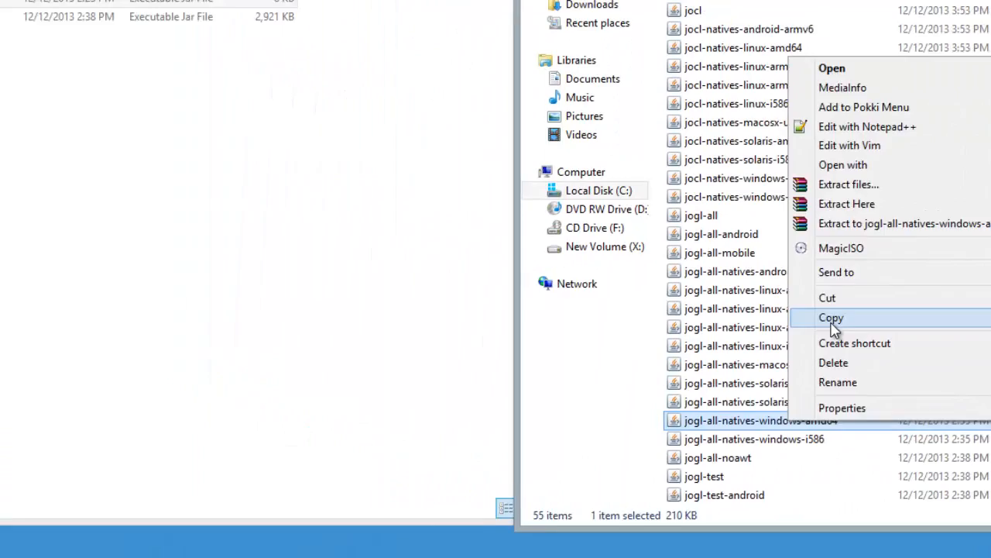
click(832, 319)
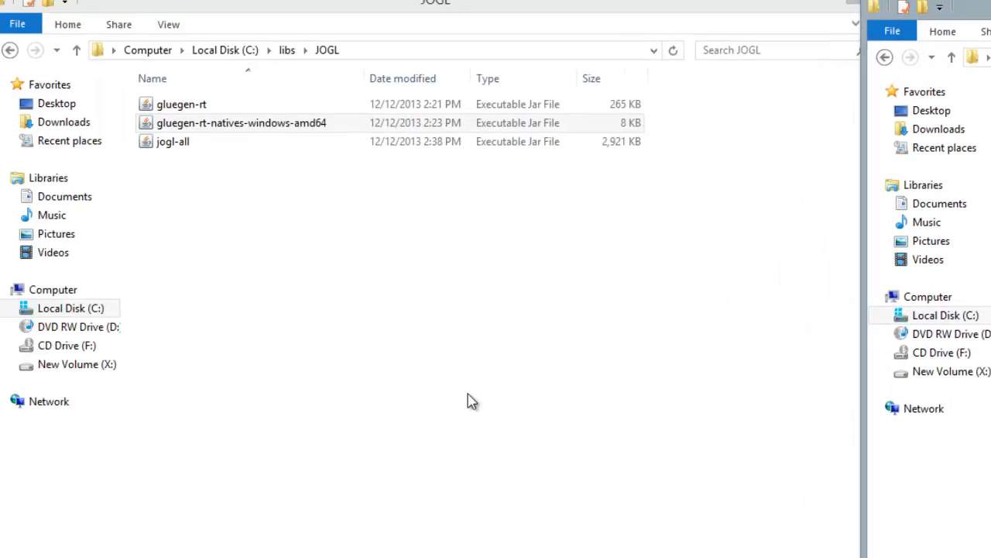
right_click(446, 361)
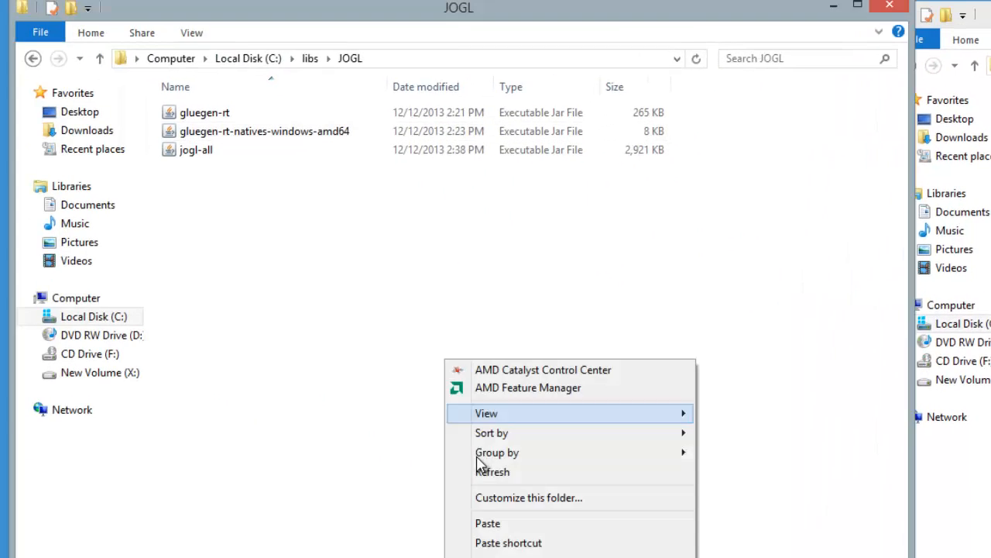
click(486, 523)
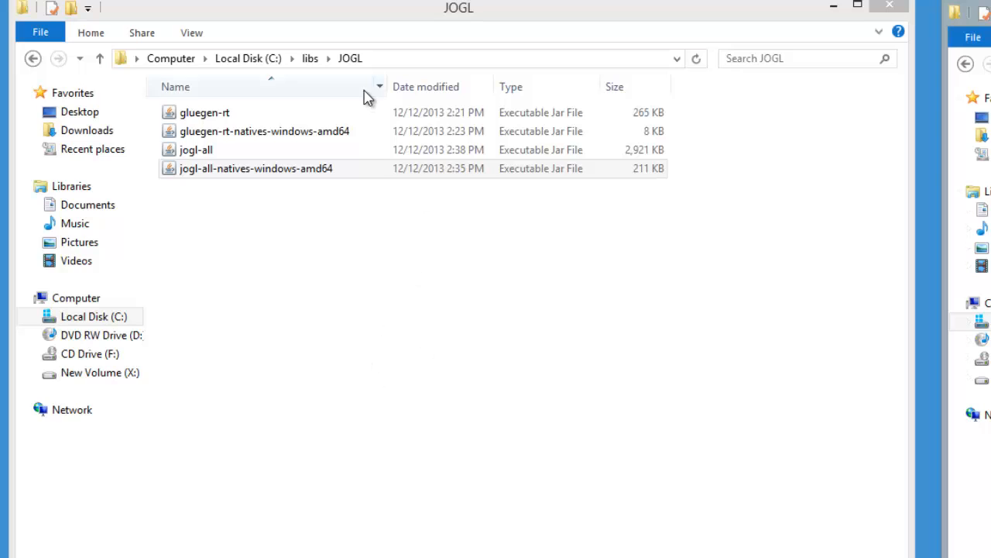
- Create a new folder named docs inside the JOGL folder
right_click(269, 263)
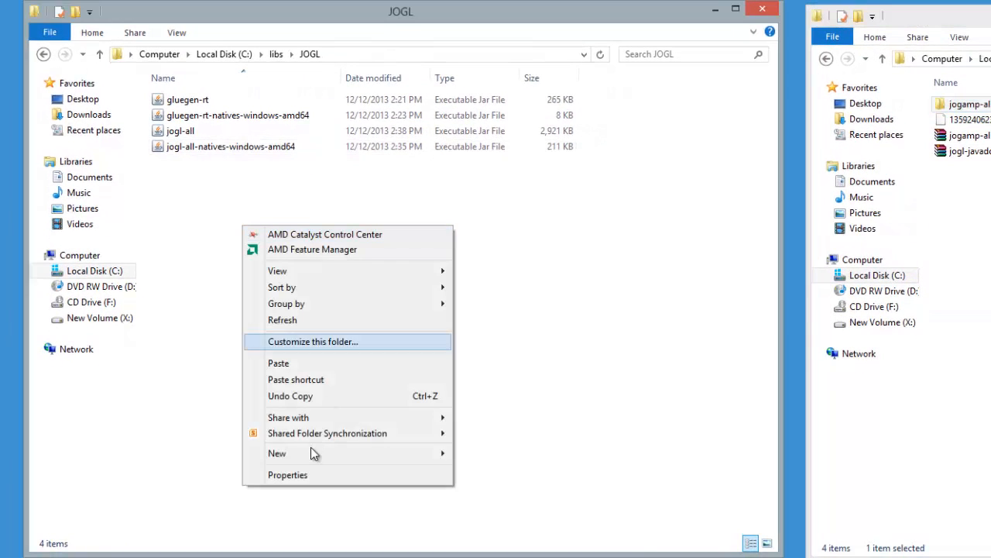
mouse_move(312, 454)
click(480, 455)
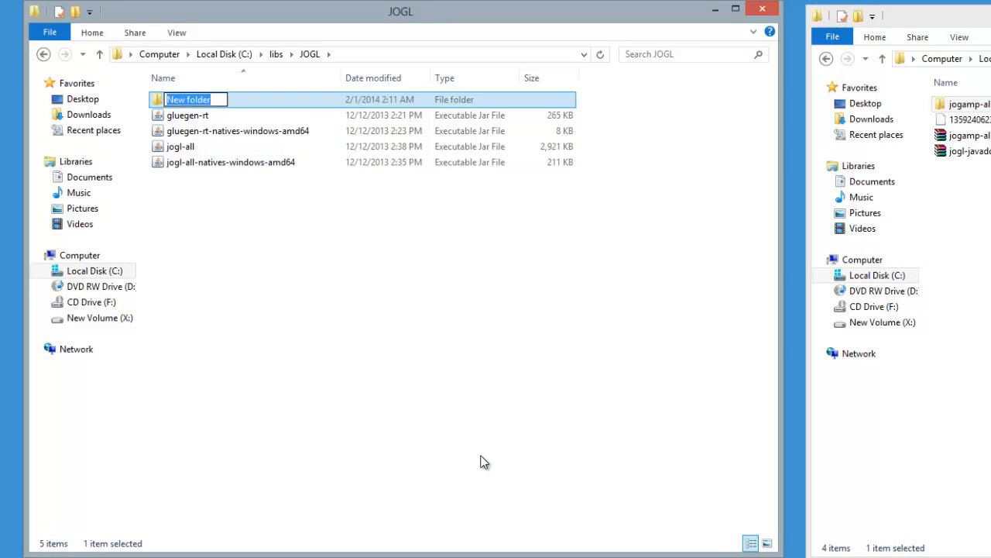
text(docs)
key(Return)
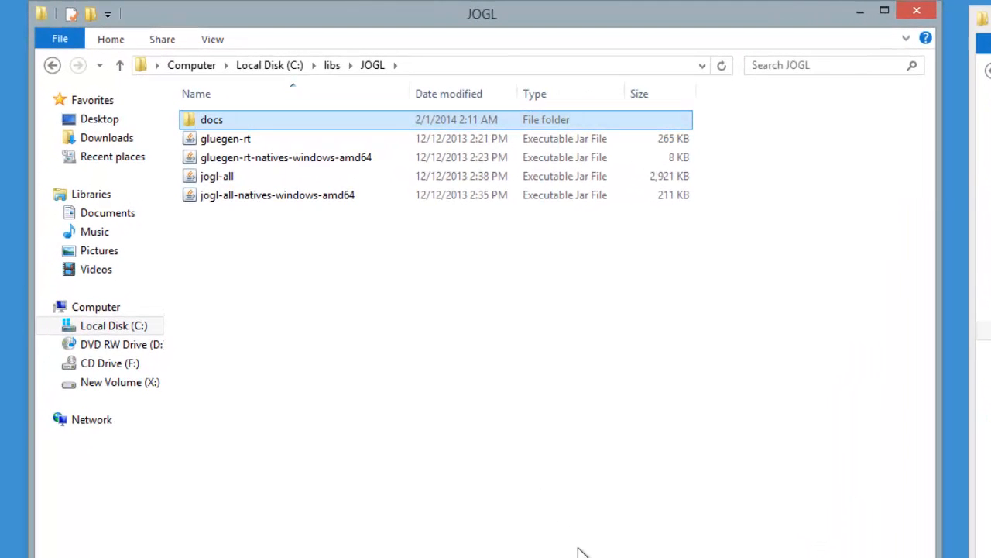
- Extract the jogl-javadoc archive in Downloads into its own jogl-javadoc folder
click(610, 201)
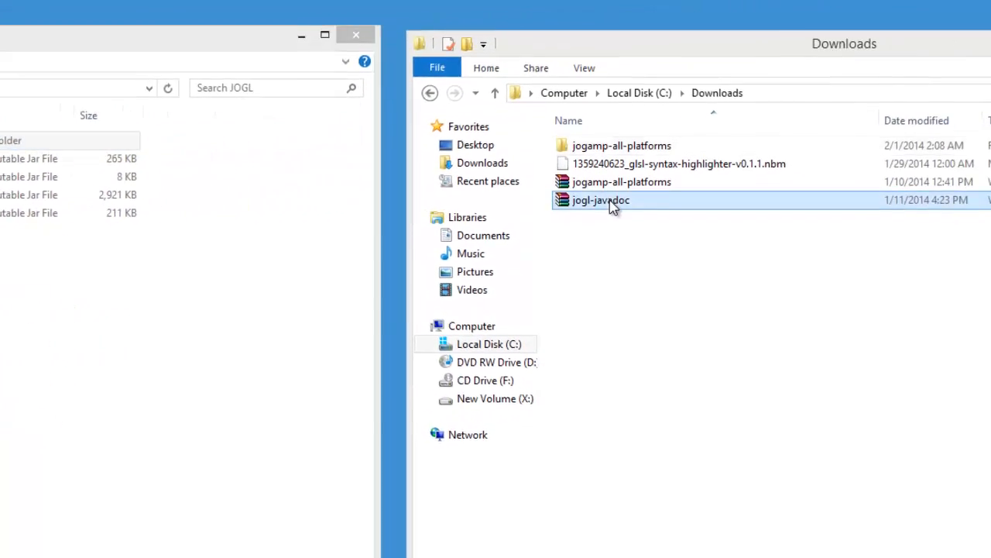
right_click(433, 211)
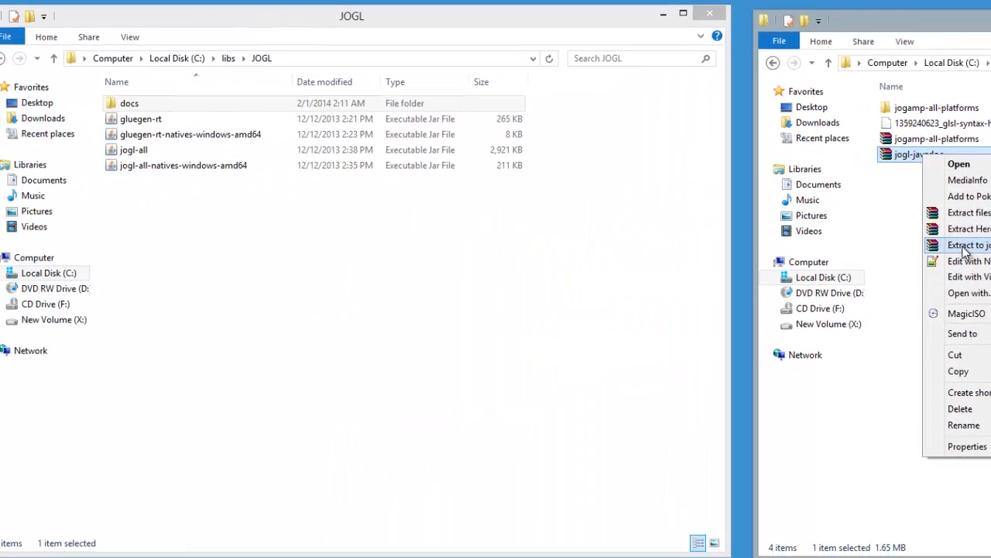
click(714, 280)
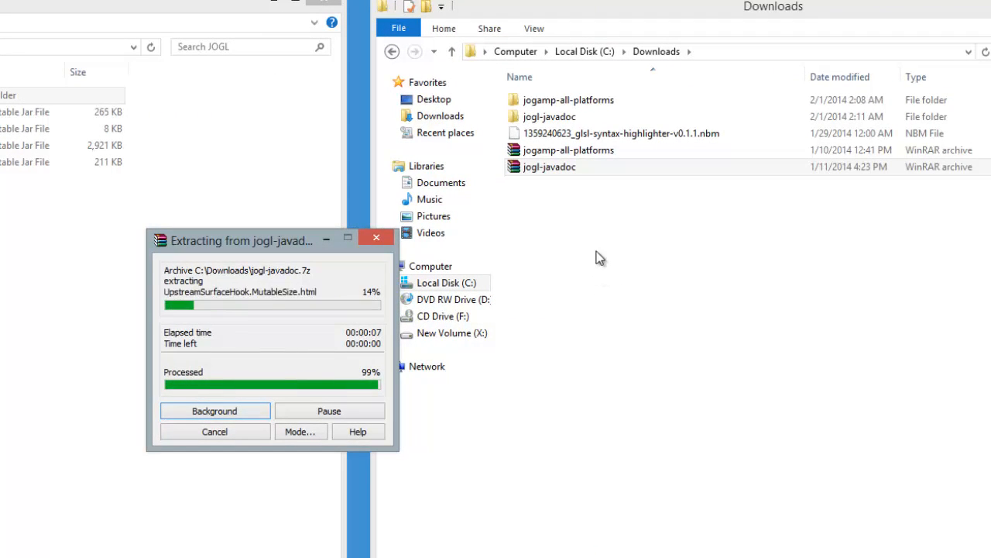
- Open the jogl folder inside the extracted jogl-javadoc folder, check the contents of its javadoc subfolder, and return to jogl
double_click(589, 124)
click(549, 103)
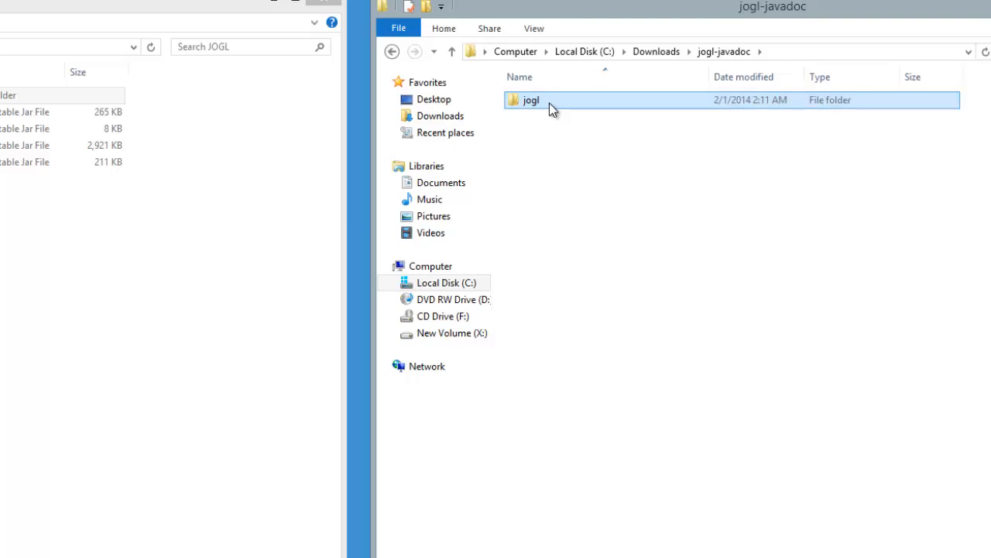
double_click(549, 103)
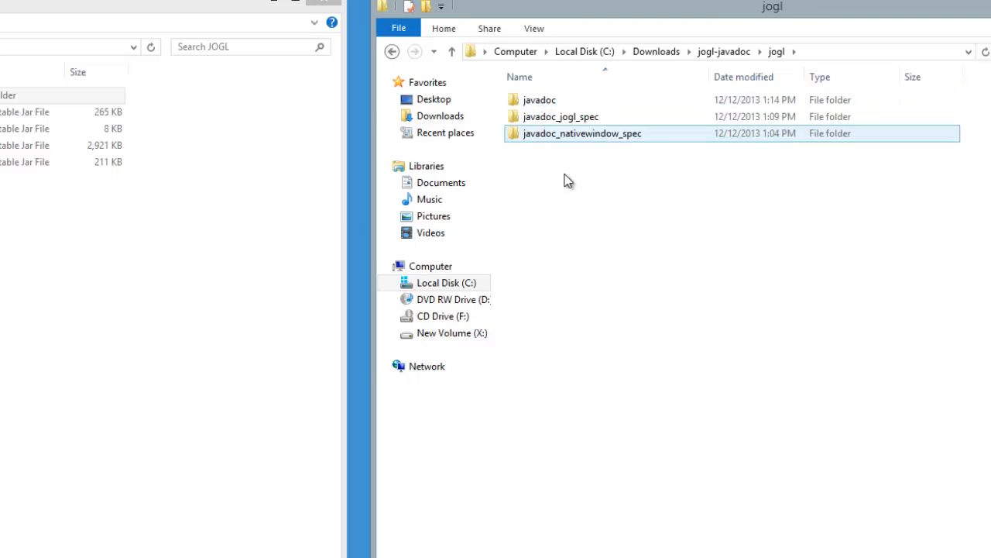
double_click(557, 106)
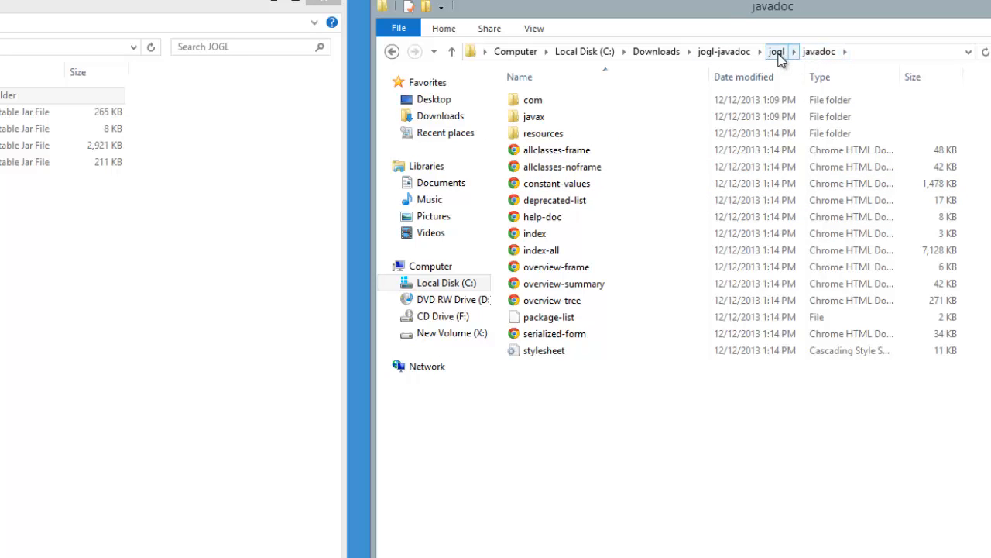
click(777, 51)
- Copy the javadoc folder from the extracted jogl folder into the docs folder inside C:\libs\JOGL
right_click(559, 101)
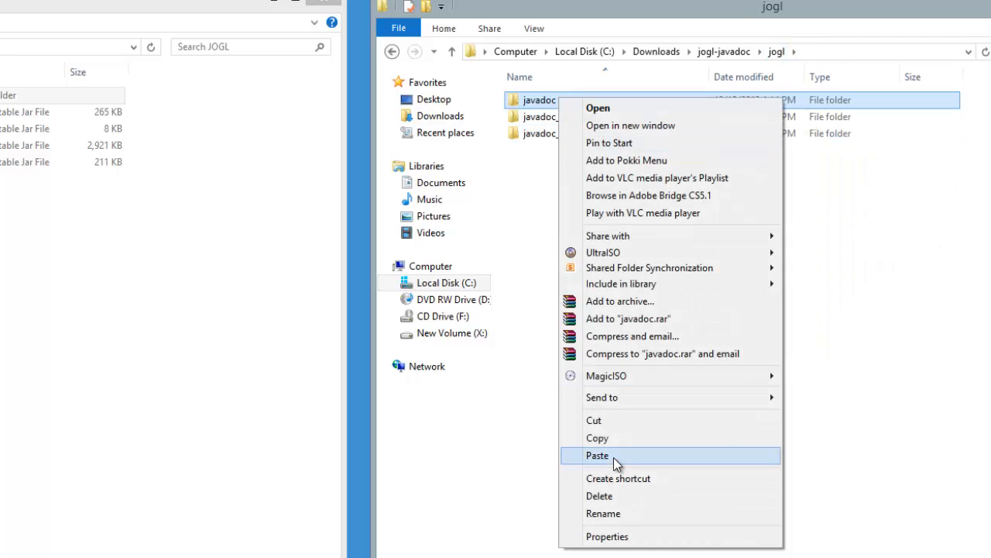
click(608, 439)
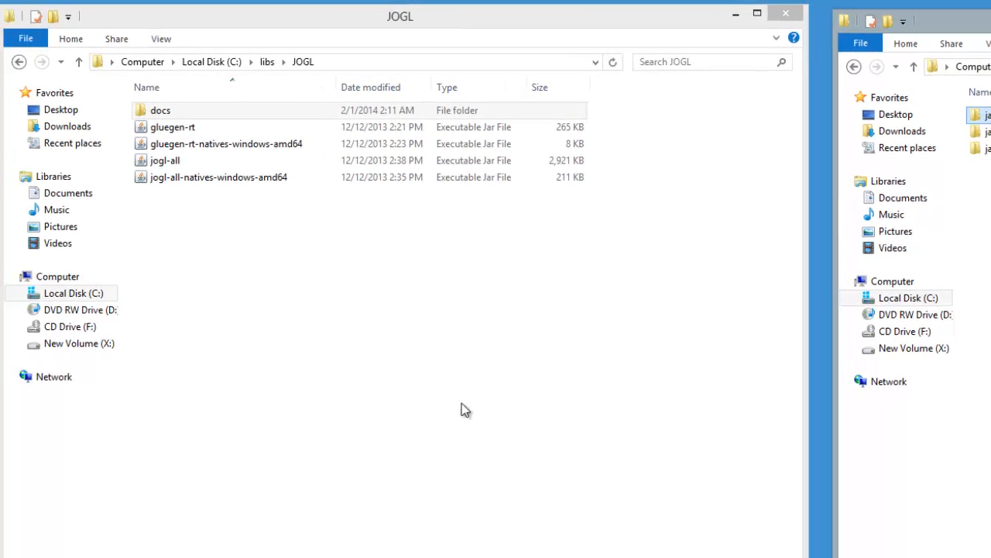
double_click(197, 113)
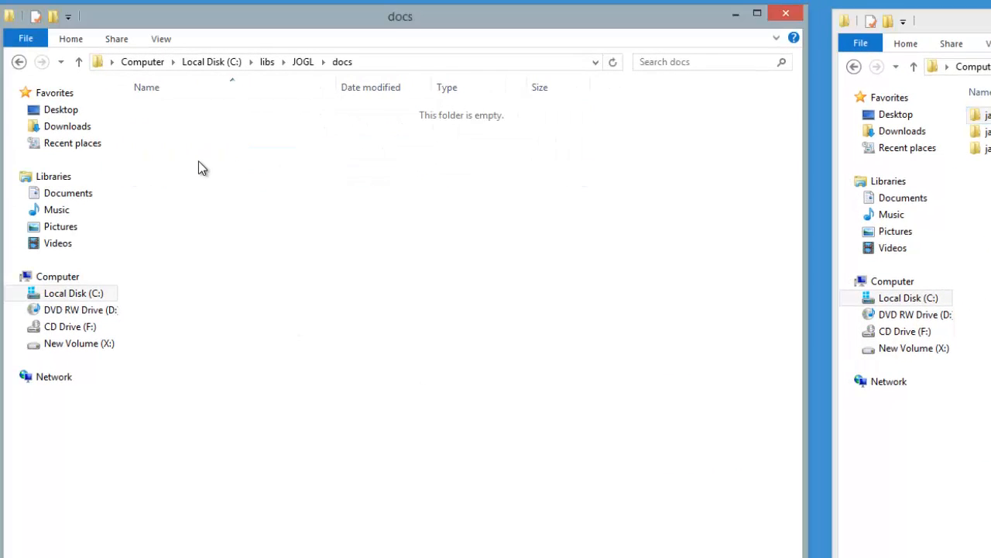
right_click(198, 161)
click(239, 308)
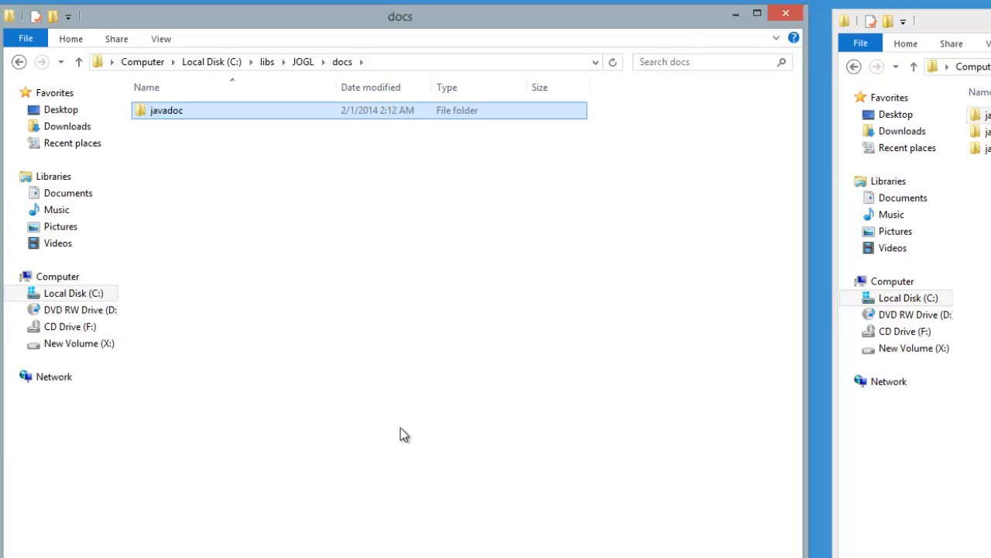
click(990, 233)
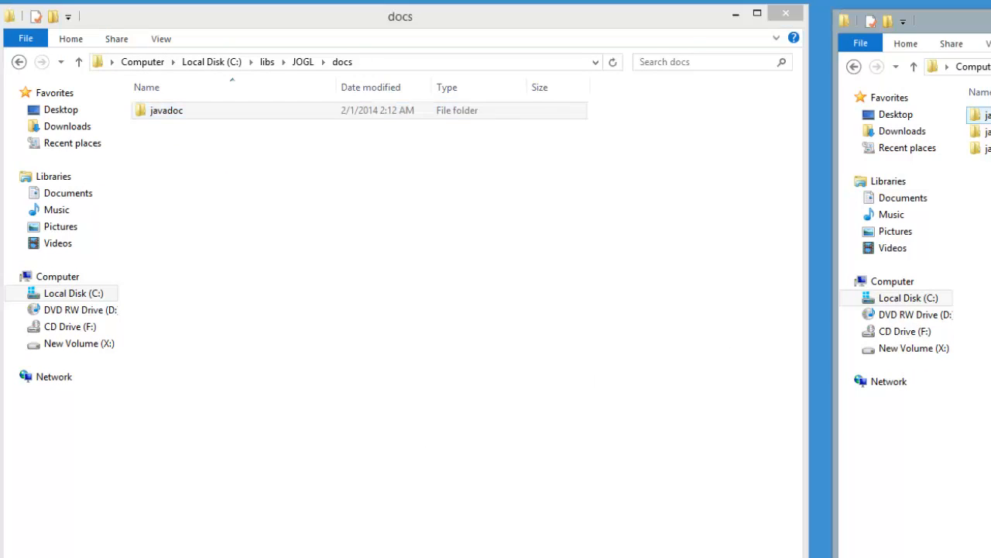
drag(990, 25, 698, 58)
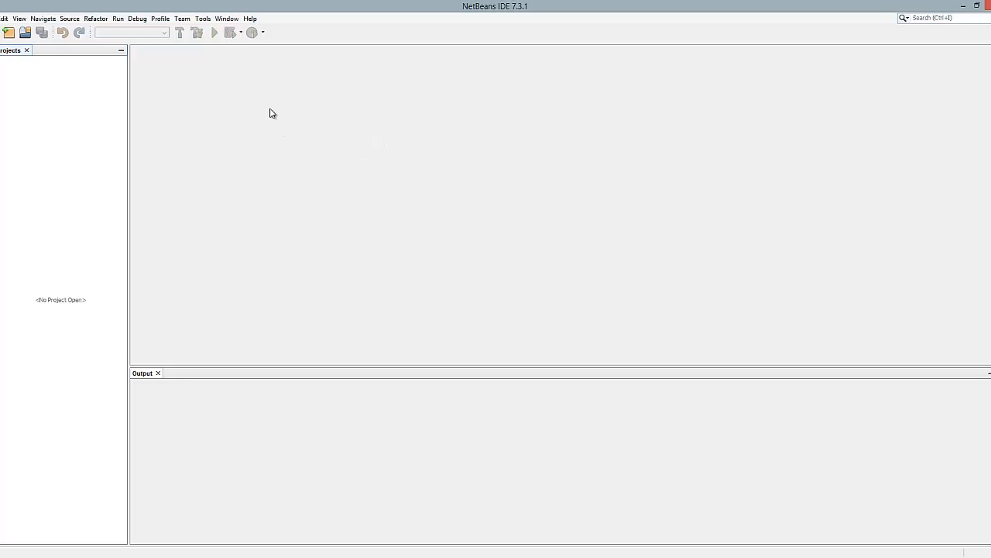
- In NetBeans, create a new global Ant library named JOGL with the type Class Libraries
click(206, 21)
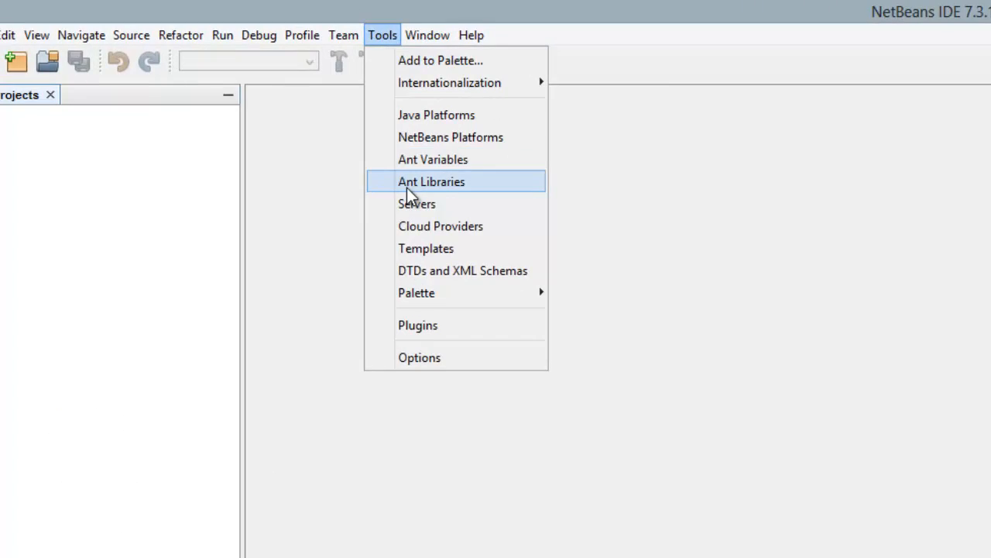
click(408, 194)
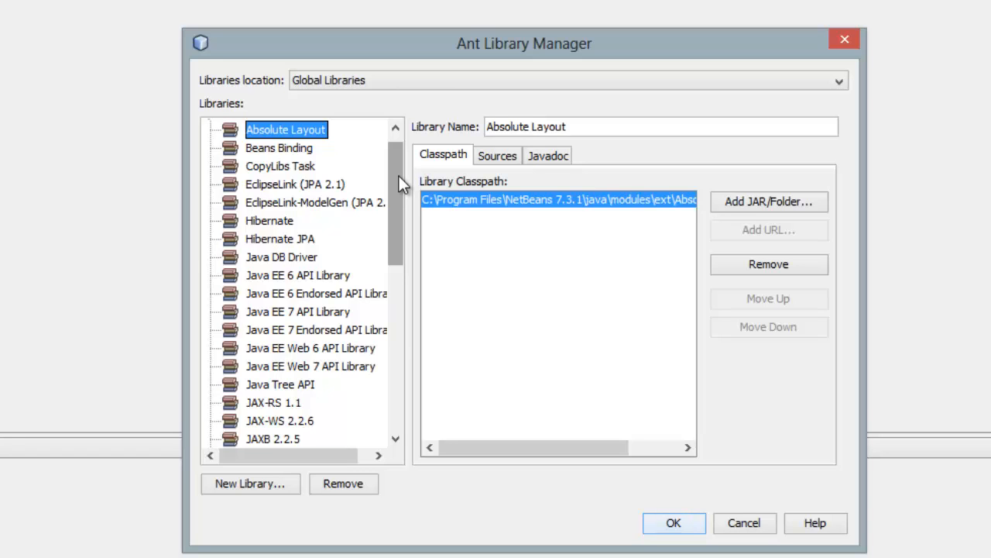
drag(399, 188, 400, 131)
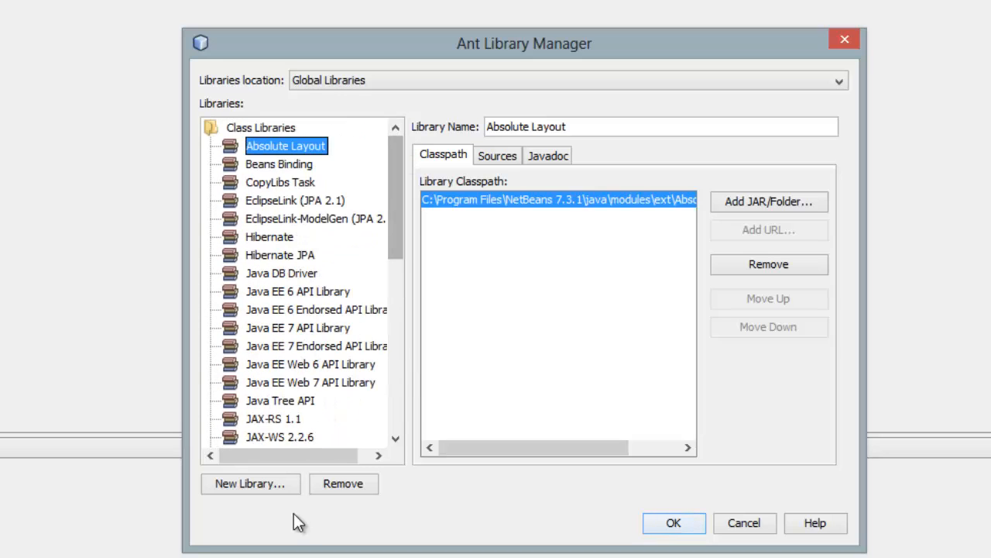
click(241, 486)
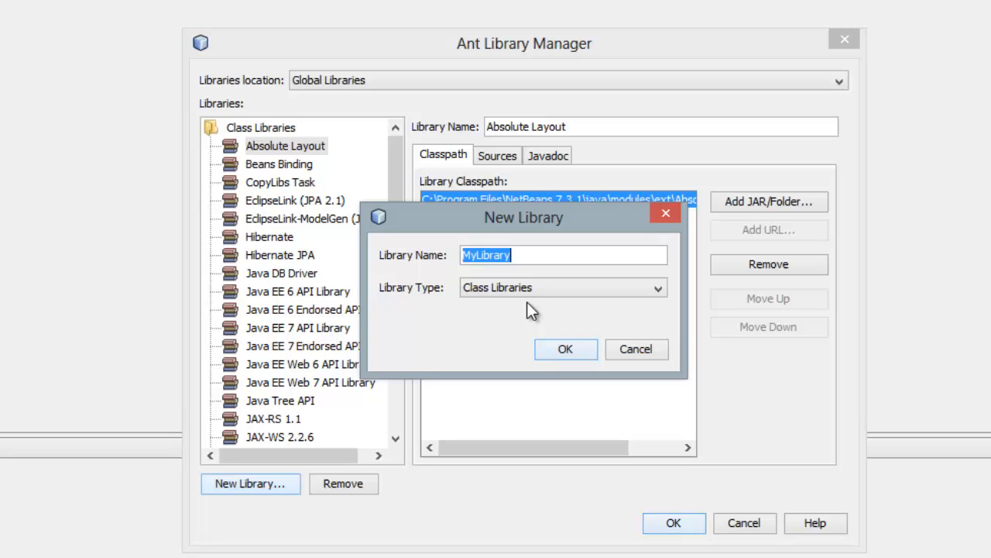
text(JOGL)
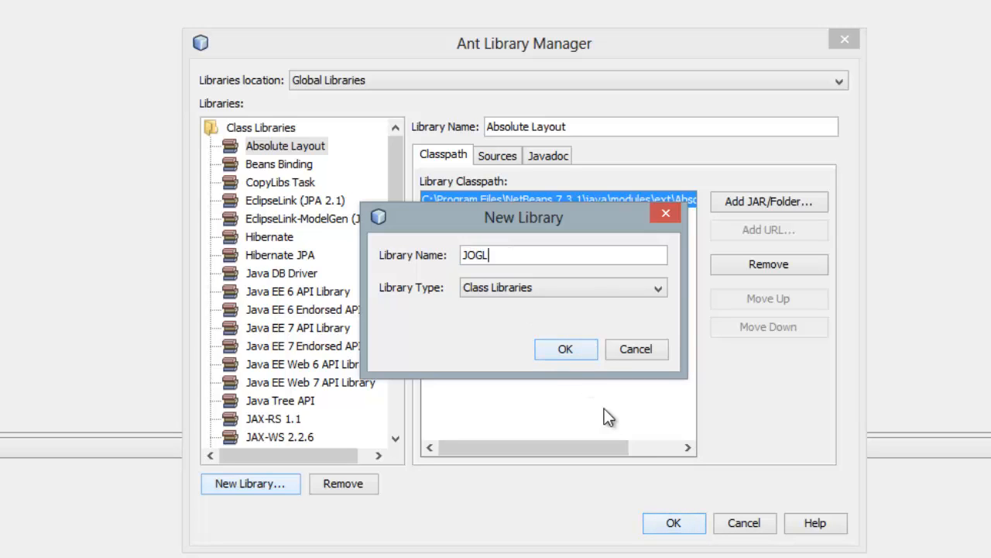
click(604, 290)
click(558, 305)
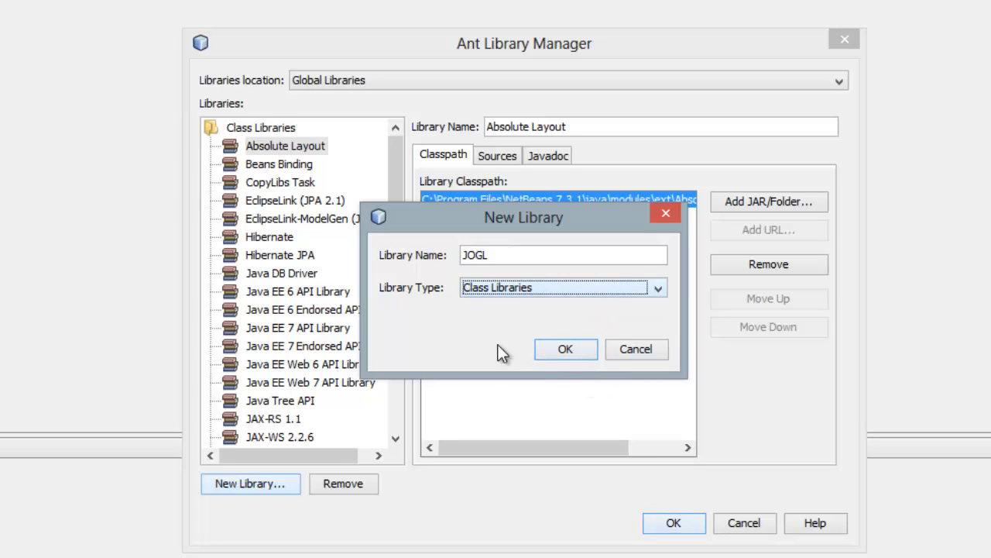
click(564, 353)
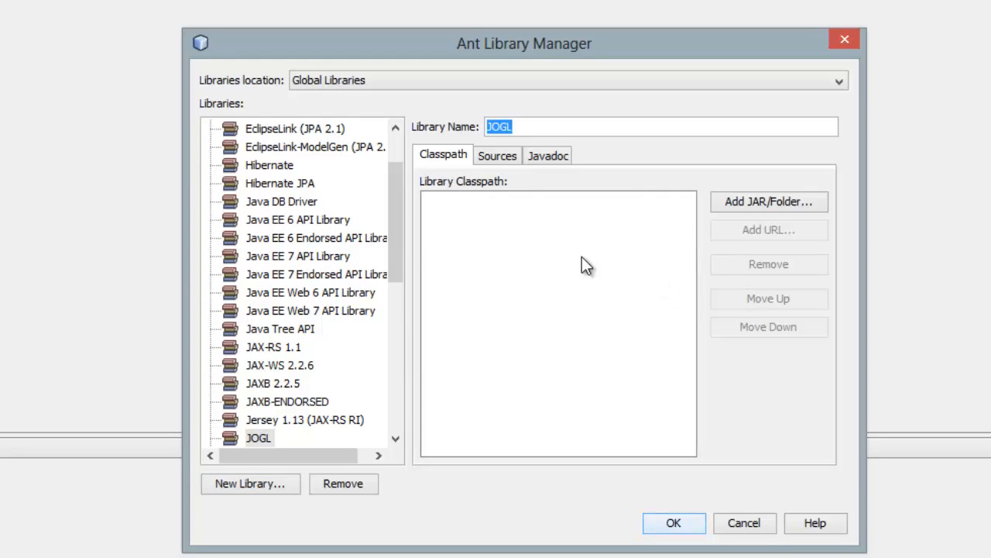
- Add gluegen-rt, gluegen-rt-natives-windows-amd64, jogl-all and jogl-all-natives-windows-amd64 from C:\libs\JOGL to the JOGL library's classpath
click(753, 200)
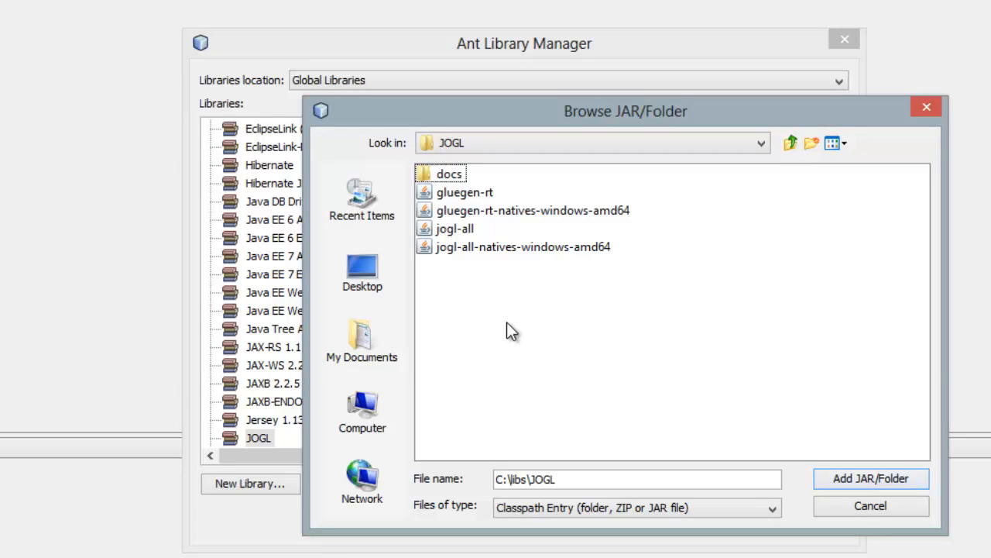
click(469, 194)
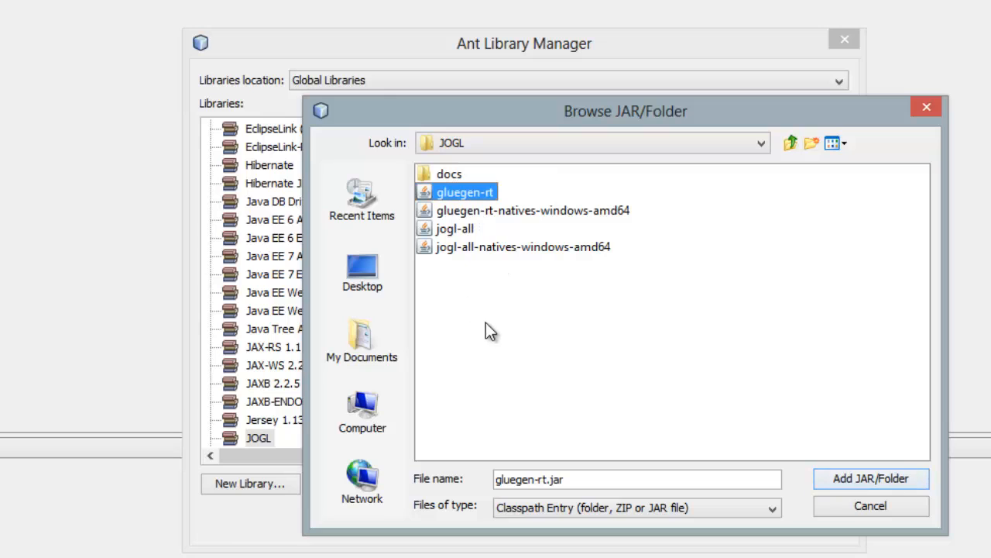
shift+click(480, 247)
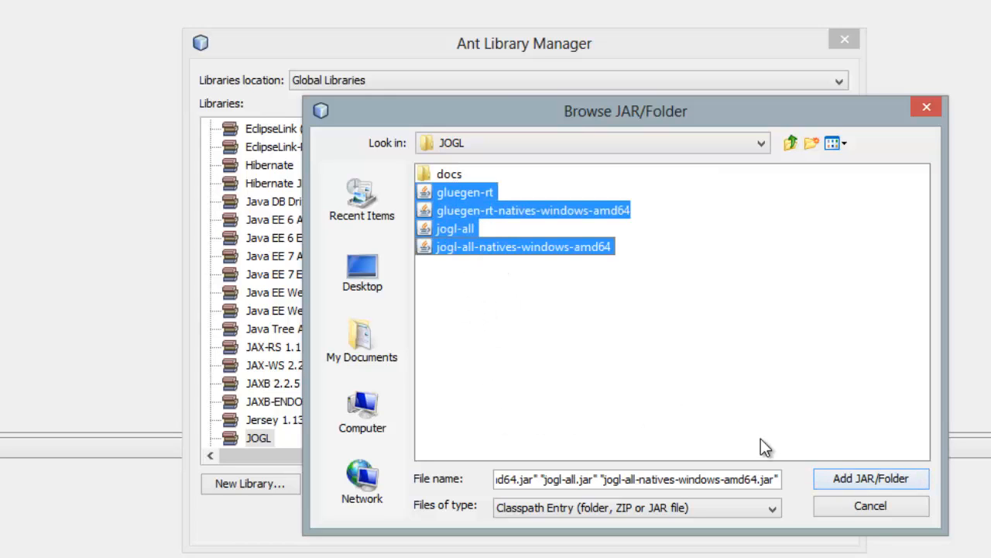
click(849, 480)
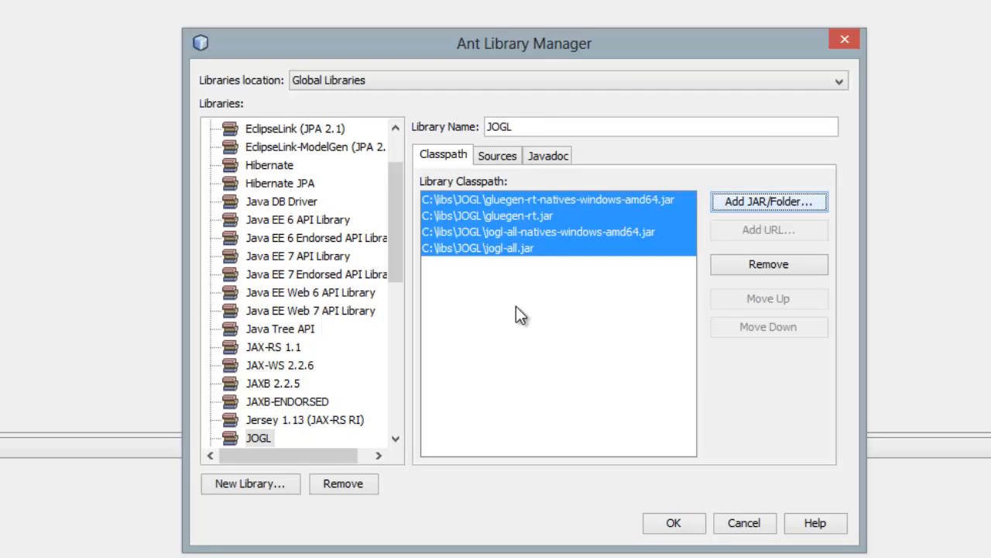
- Add the C:\libs\JOGL\docs\javadoc folder as the JOGL library's Javadoc and save the library settings
click(550, 154)
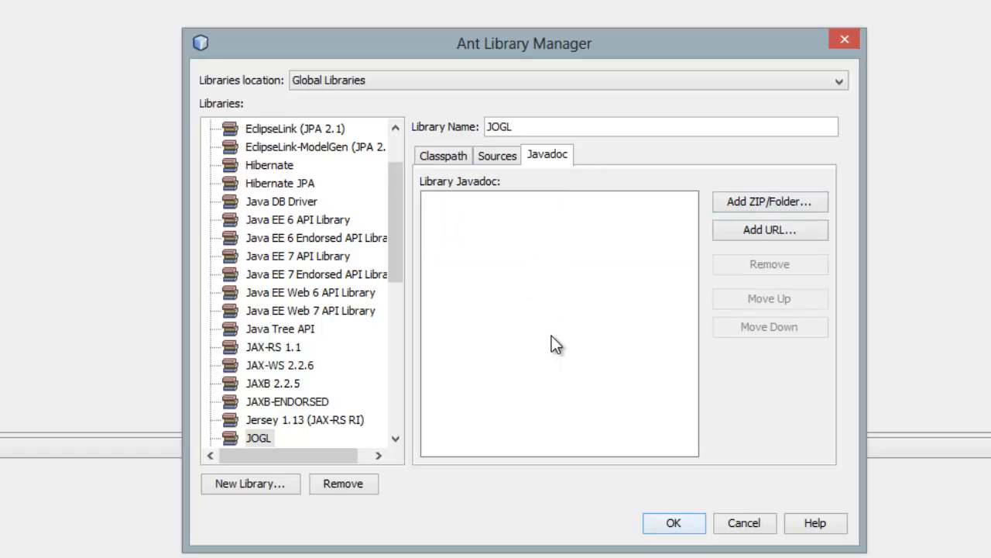
click(735, 204)
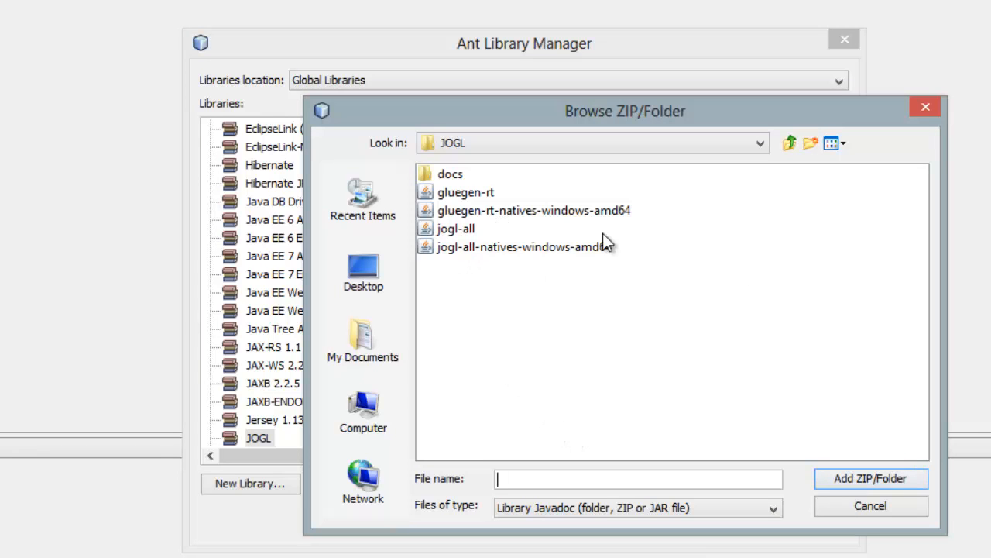
double_click(452, 176)
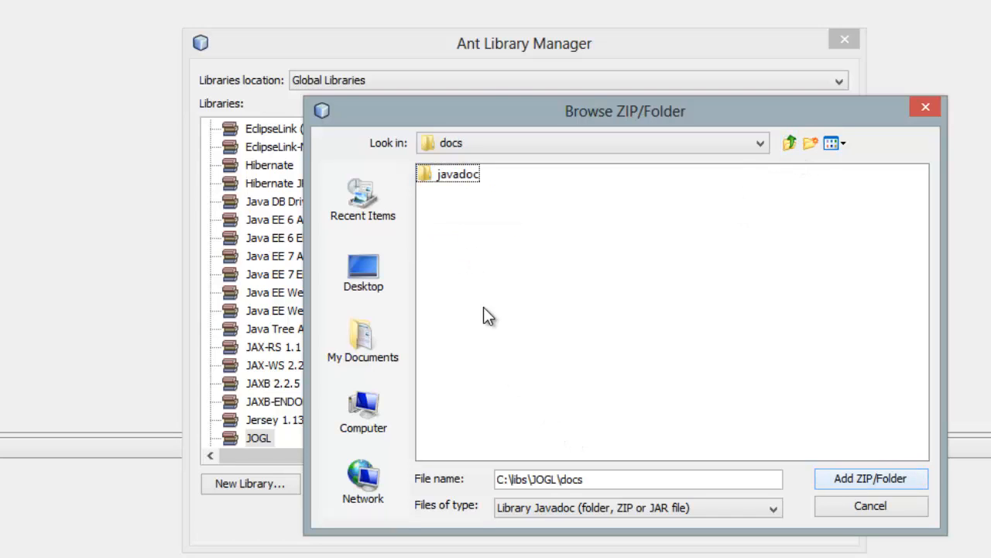
double_click(453, 179)
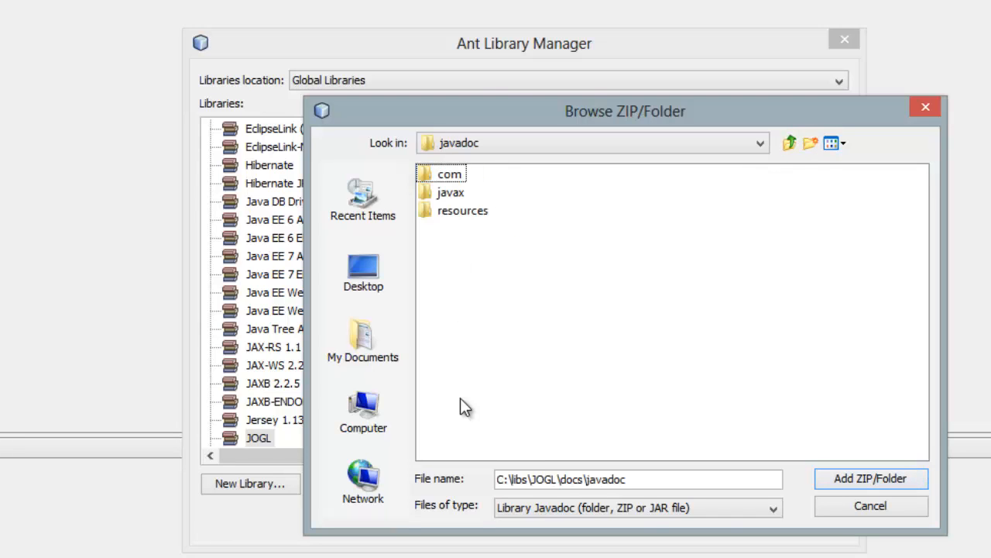
click(853, 479)
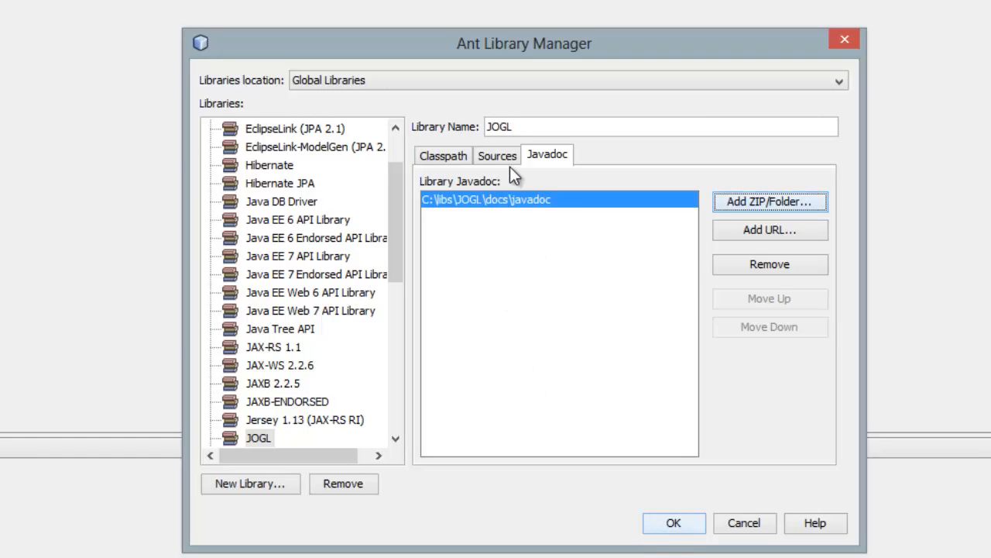
click(662, 523)
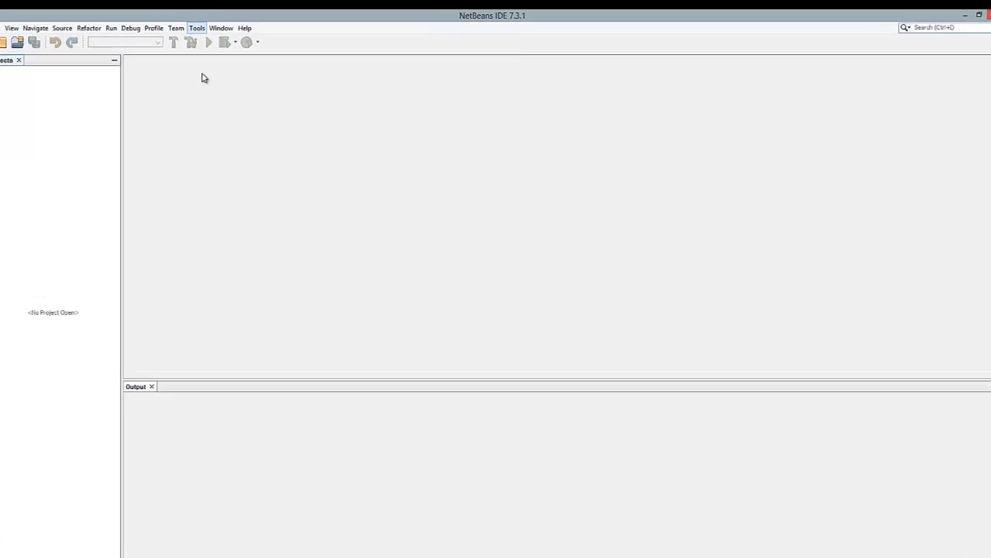
click(197, 28)
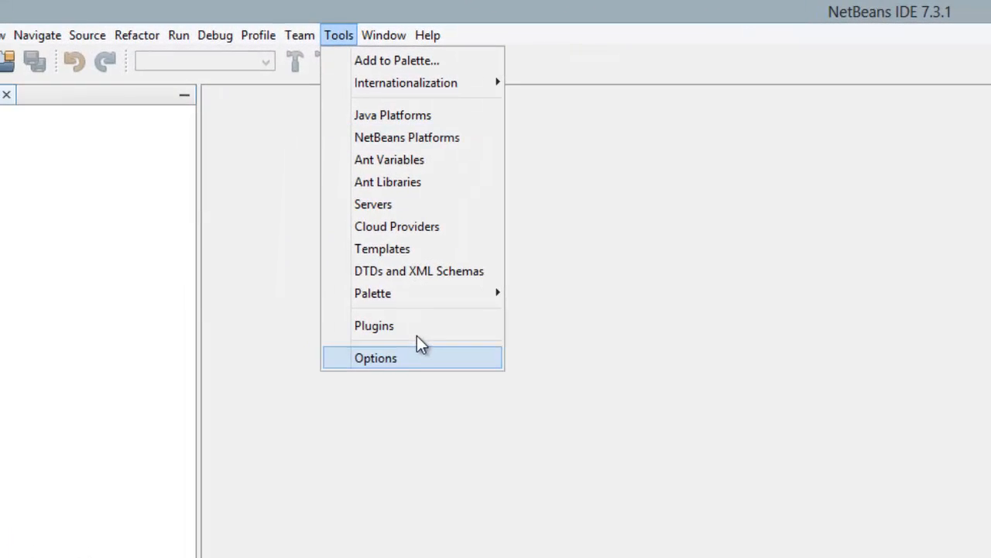
click(419, 333)
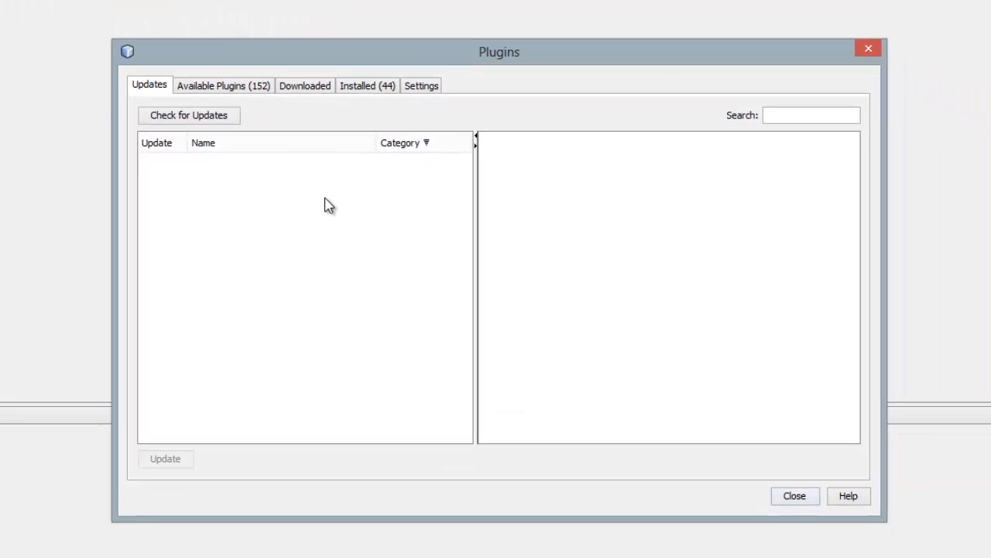
click(293, 90)
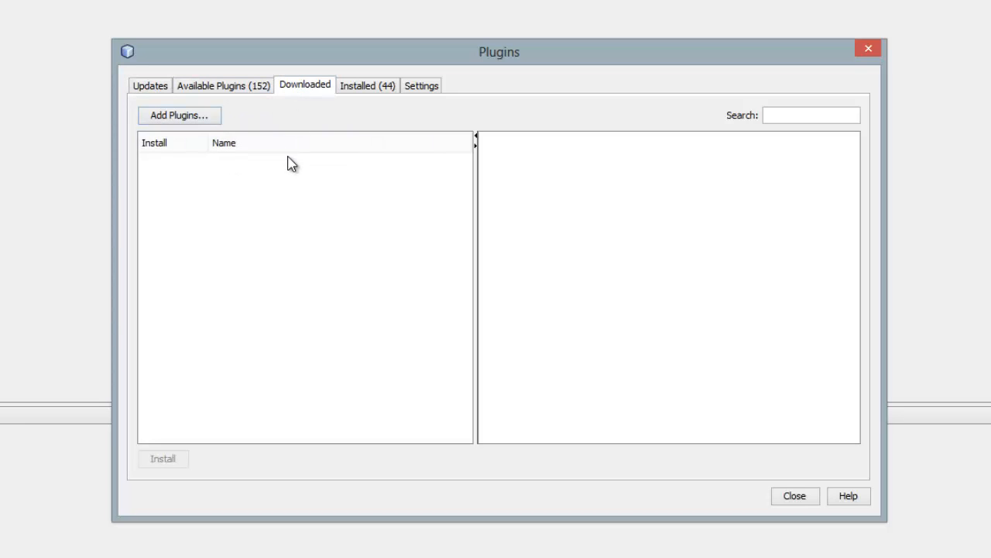
click(188, 122)
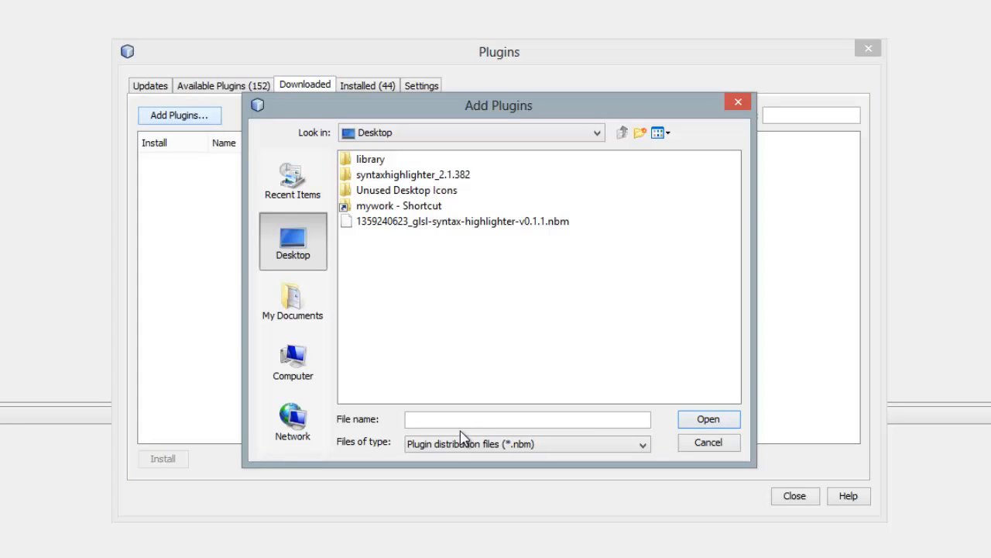
click(444, 423)
text(c:\Downloads)
key(Return)
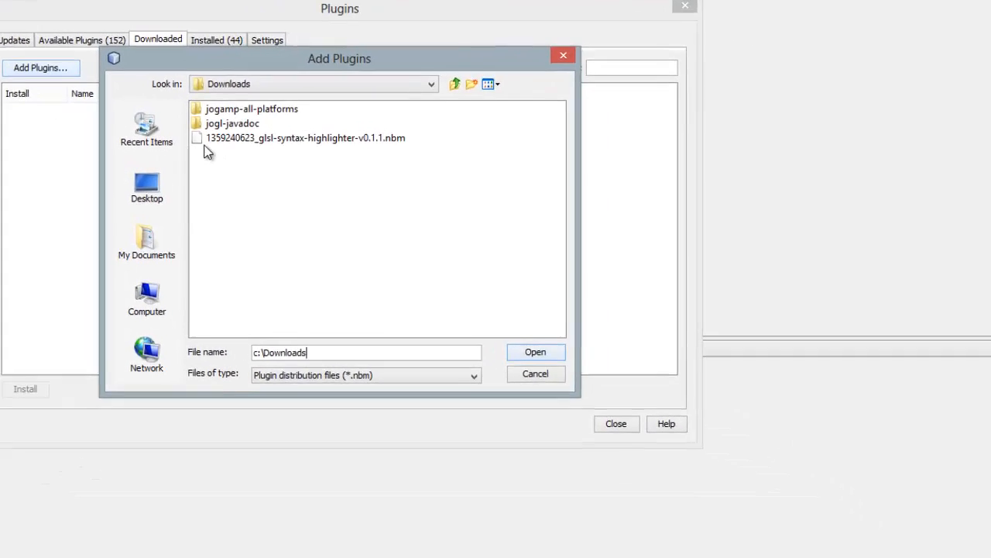
click(465, 189)
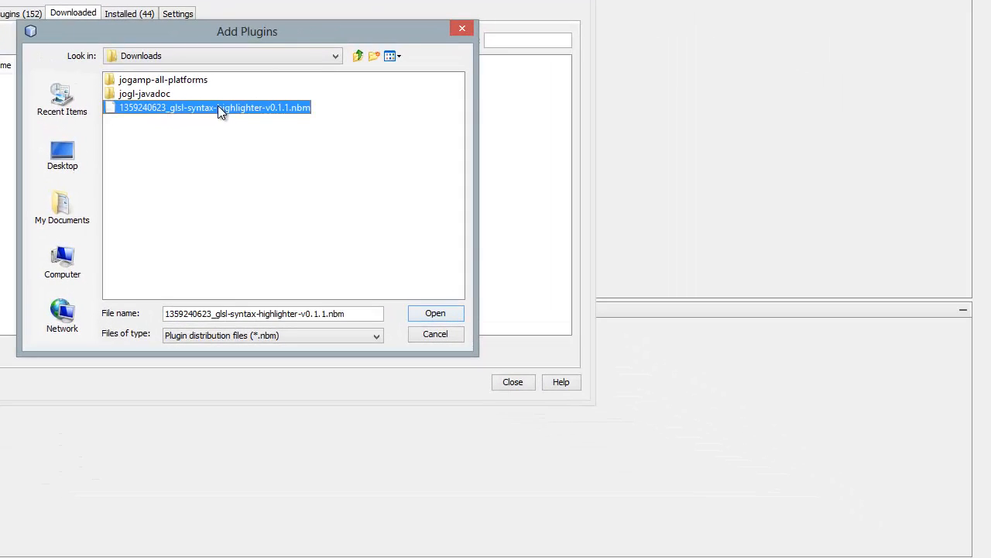
click(435, 313)
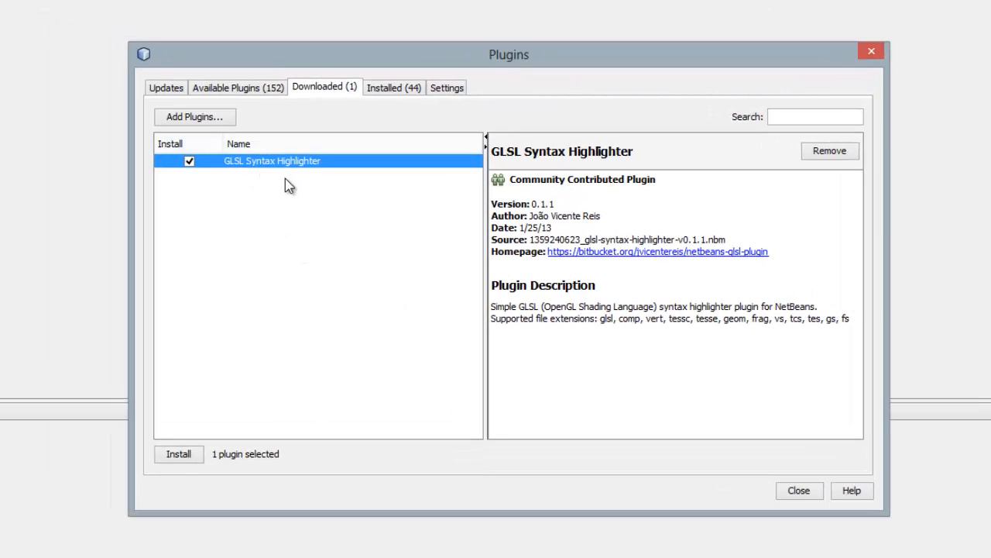
- Start installing the GLSL Syntax Highlighter plugin and accept its license agreement
click(179, 454)
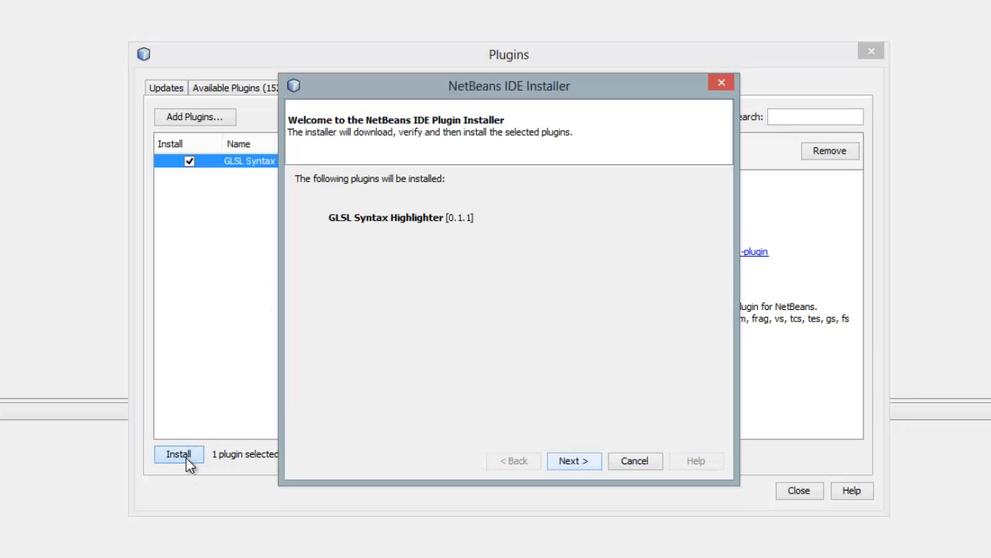
click(573, 462)
click(357, 423)
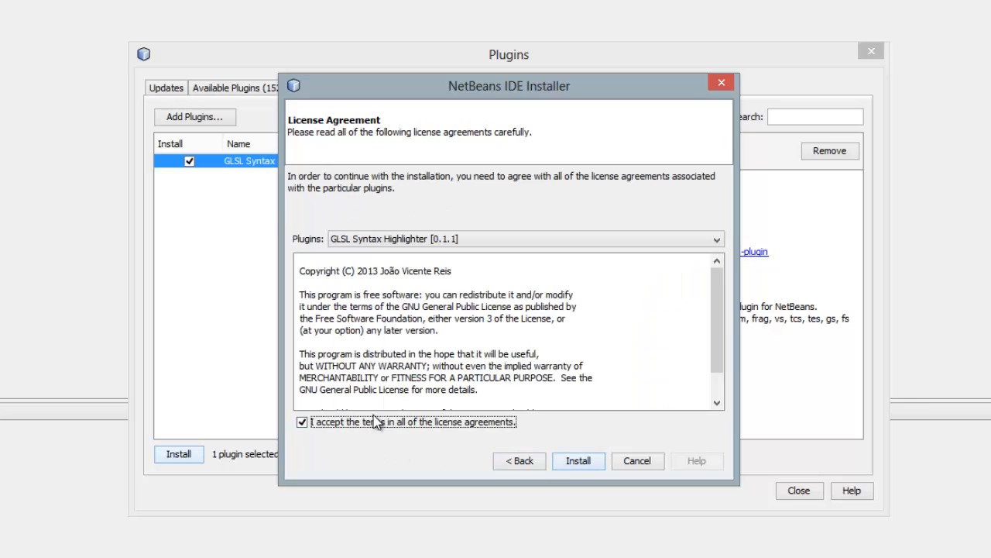
click(577, 464)
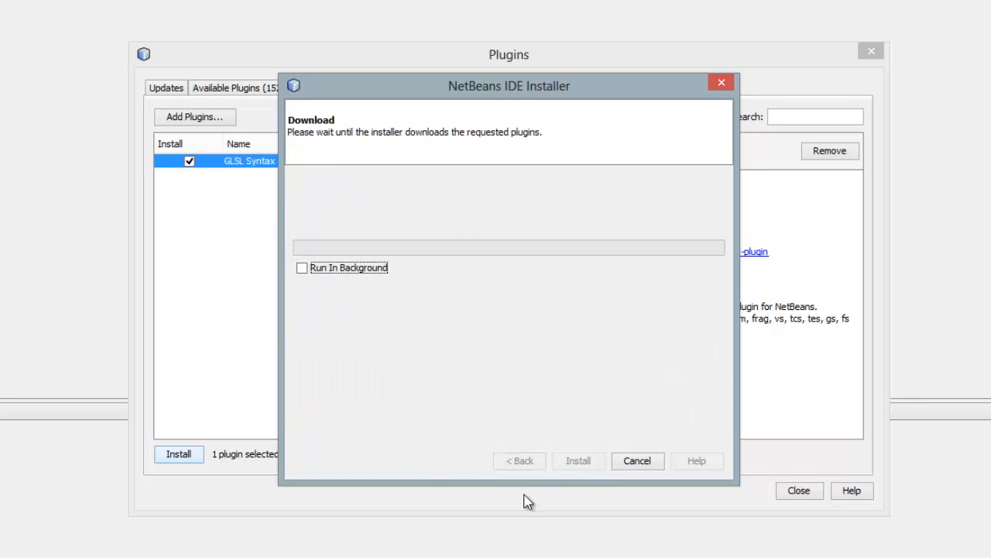